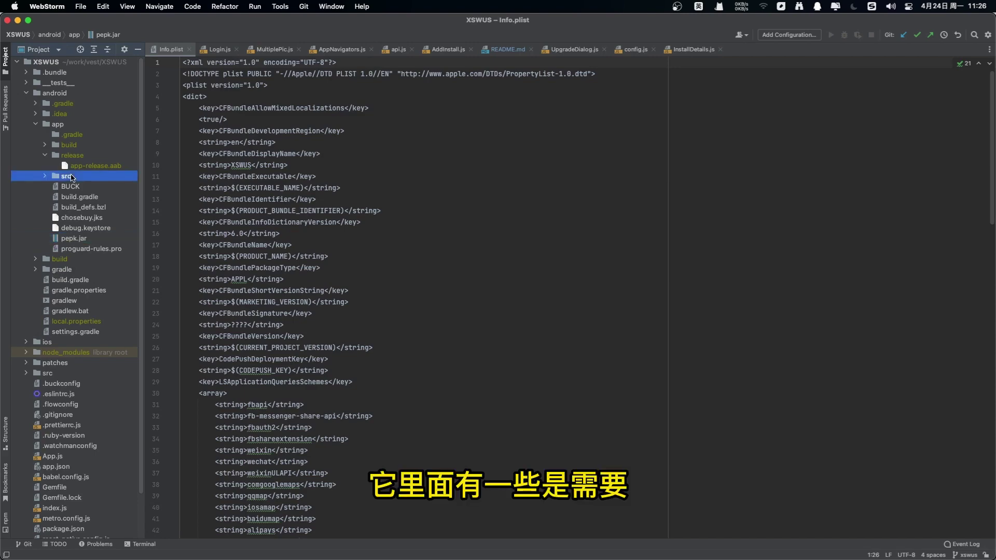
# Step: Open AndroidManifest.xml in the Android app's source folder and review its permission and queries entries
pyautogui.doubleClick(106, 240)
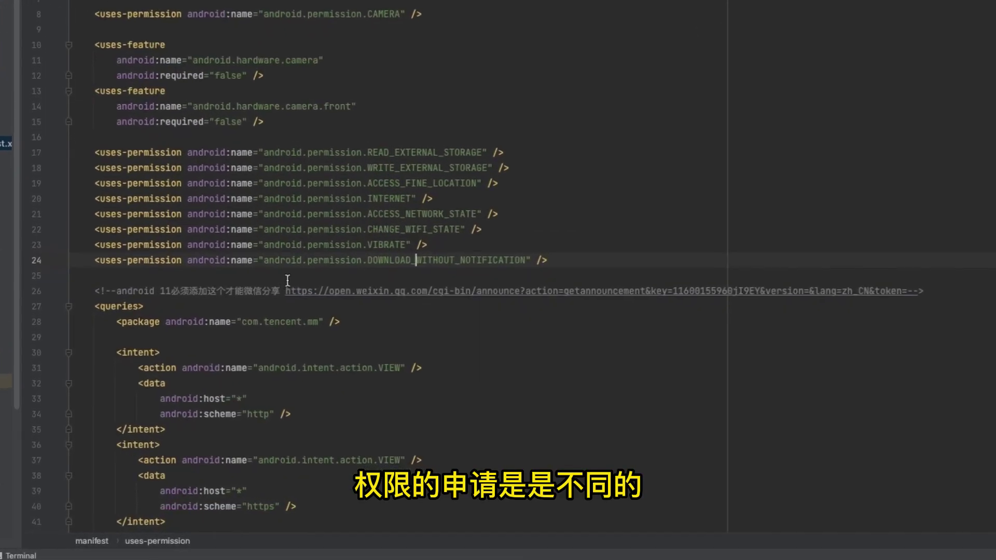
pyautogui.scroll(-3, 127, 155)
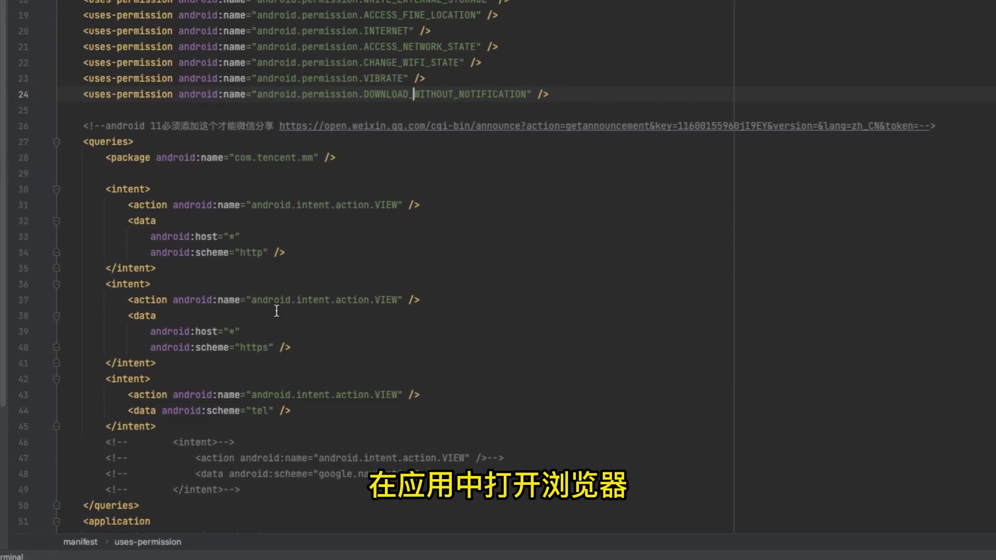
pyautogui.click(111, 166)
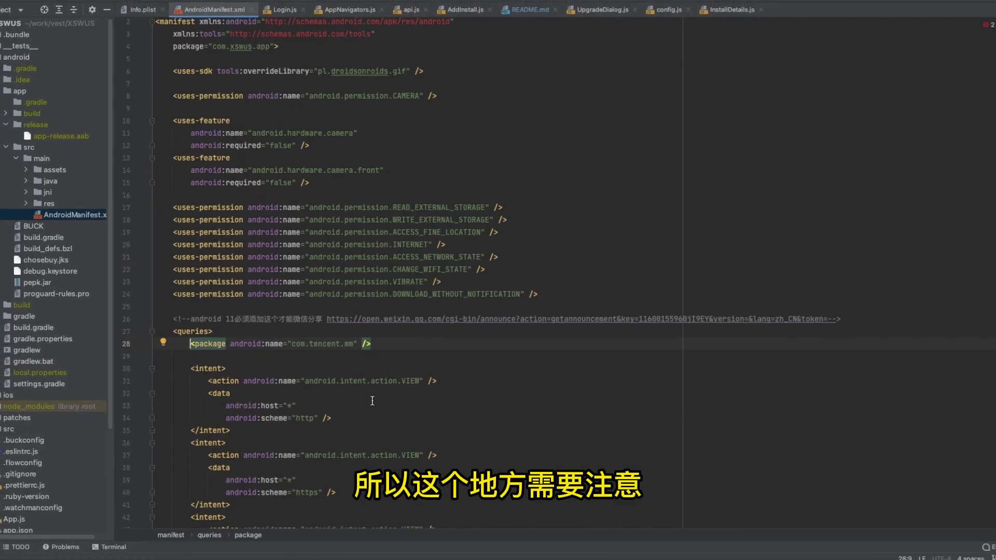
pyautogui.scroll(-3, 375, 403)
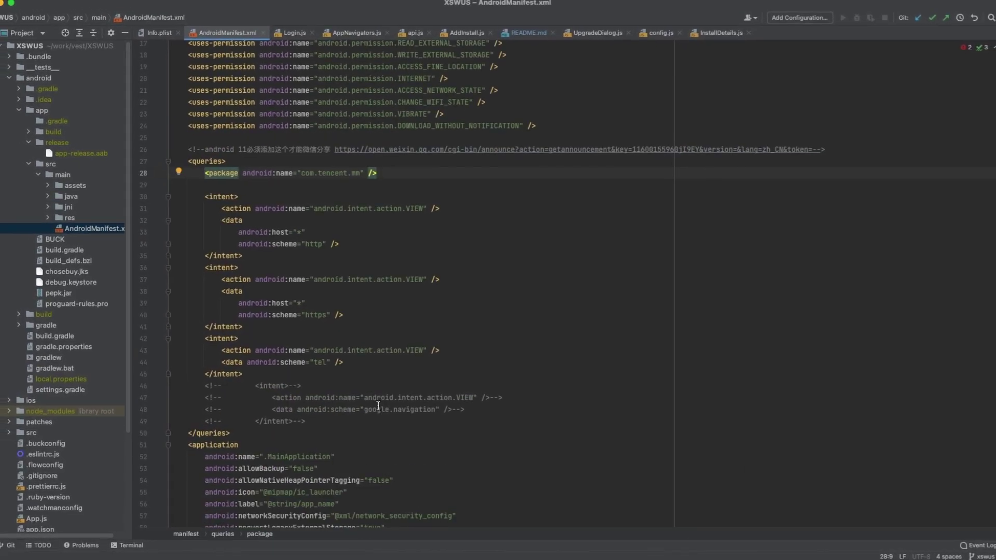
pyautogui.click(4, 373)
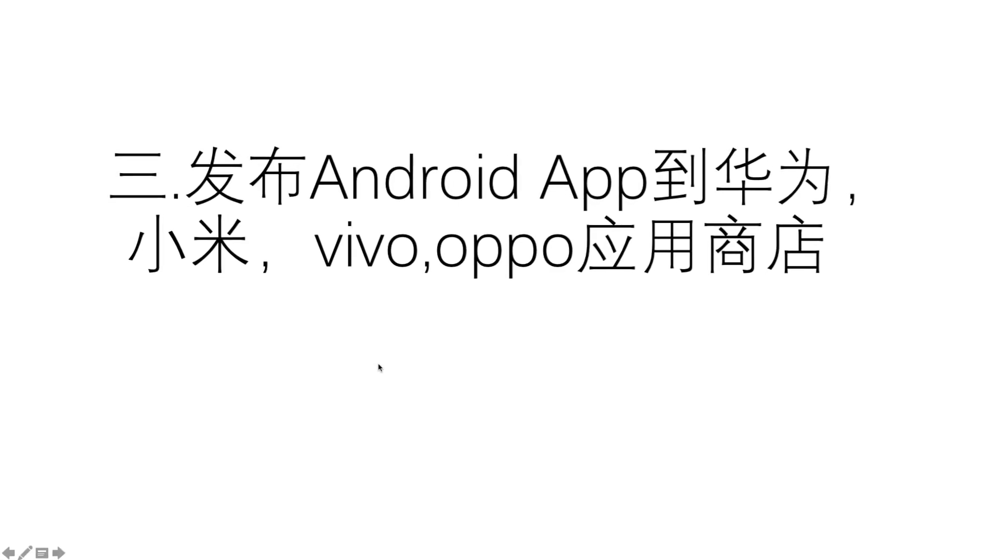
pyautogui.press('Right')
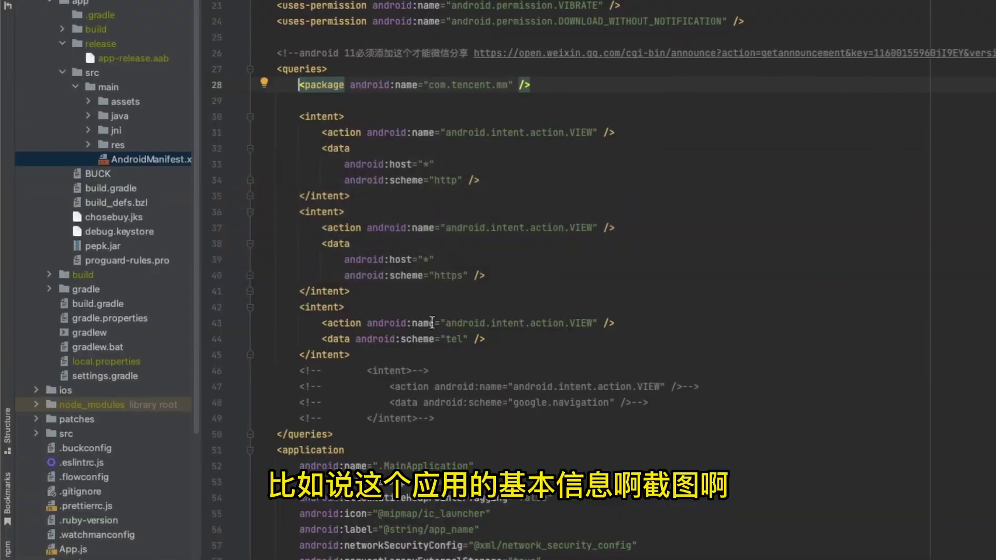
# Step: Switch to Google Chrome and open the App content page under Policy and programs
pyautogui.moveTo(15, 227)
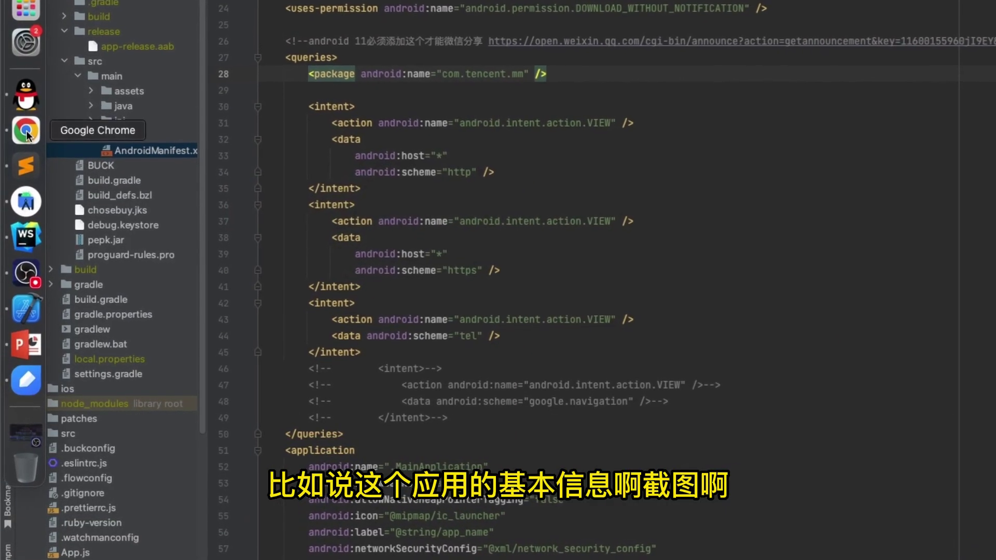
pyautogui.click(25, 135)
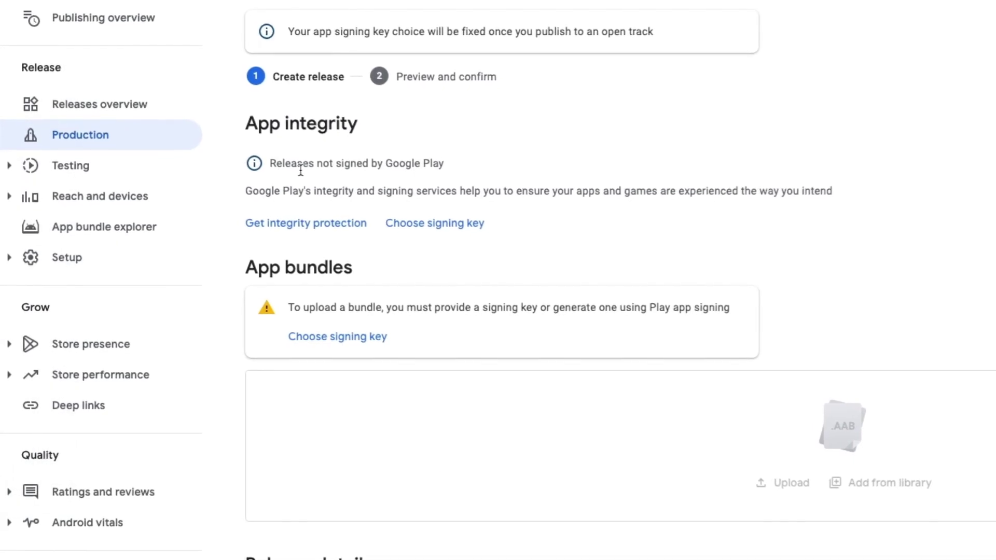
pyautogui.scroll(-10, 473, 311)
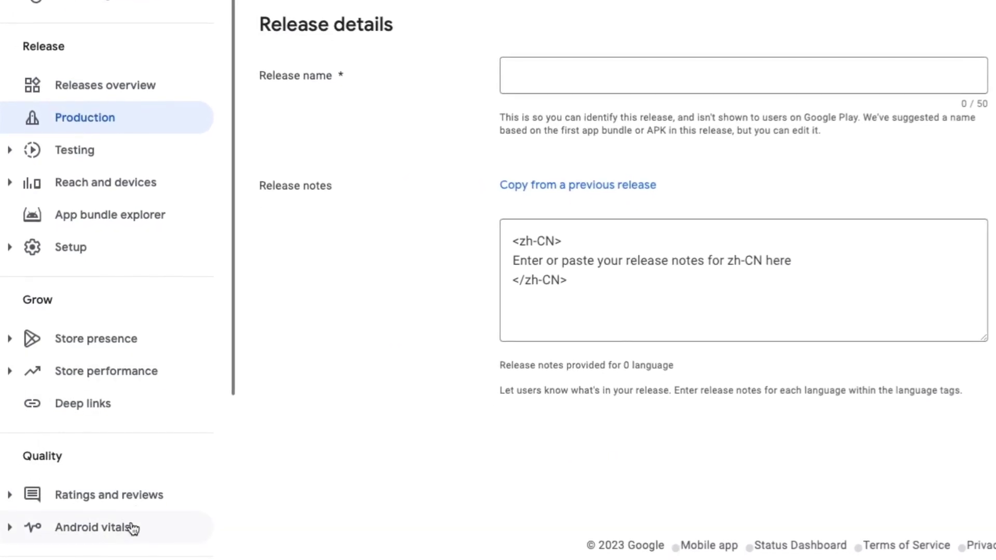
pyautogui.scroll(-6, 124, 530)
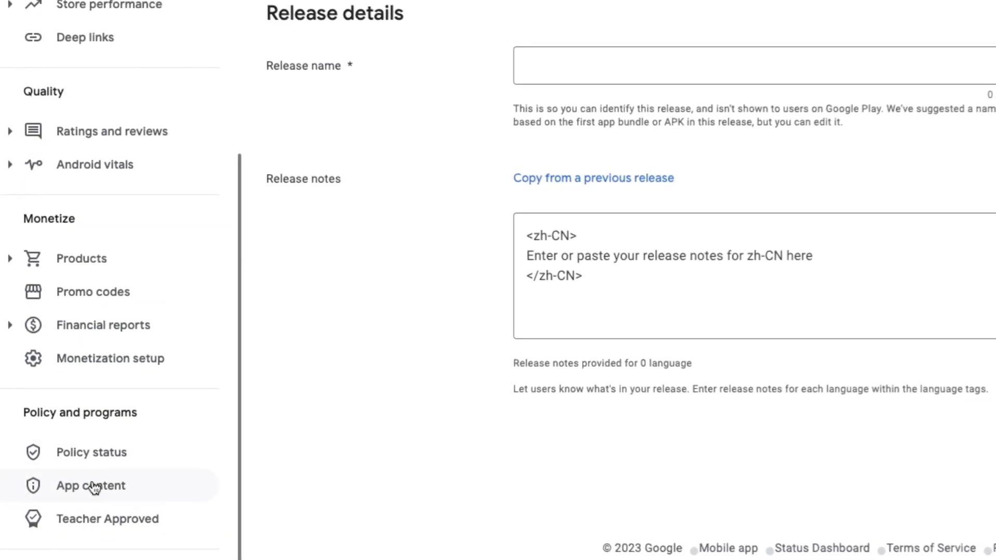
pyautogui.click(110, 488)
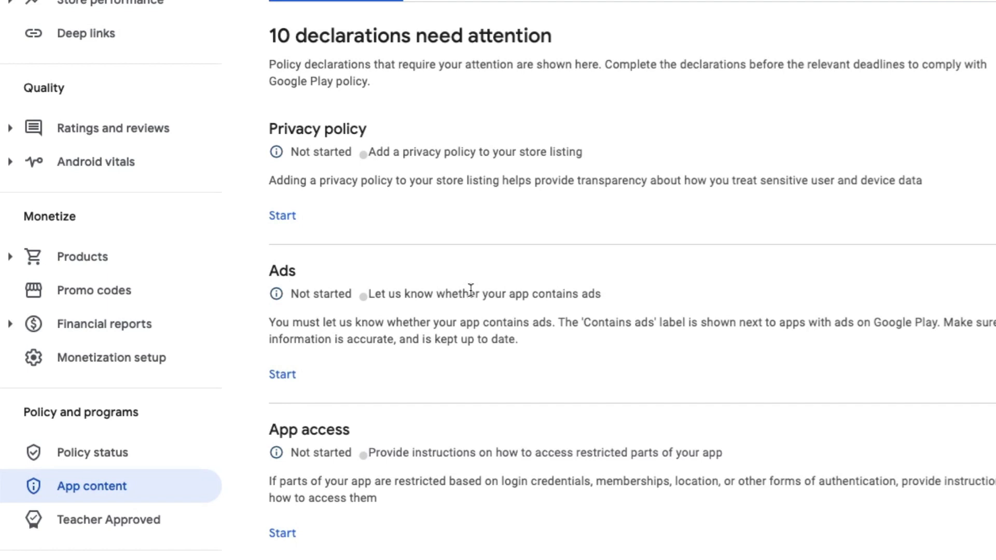
# Step: Open the Privacy policy declaration and examine the URL field and its example address
pyautogui.click(290, 223)
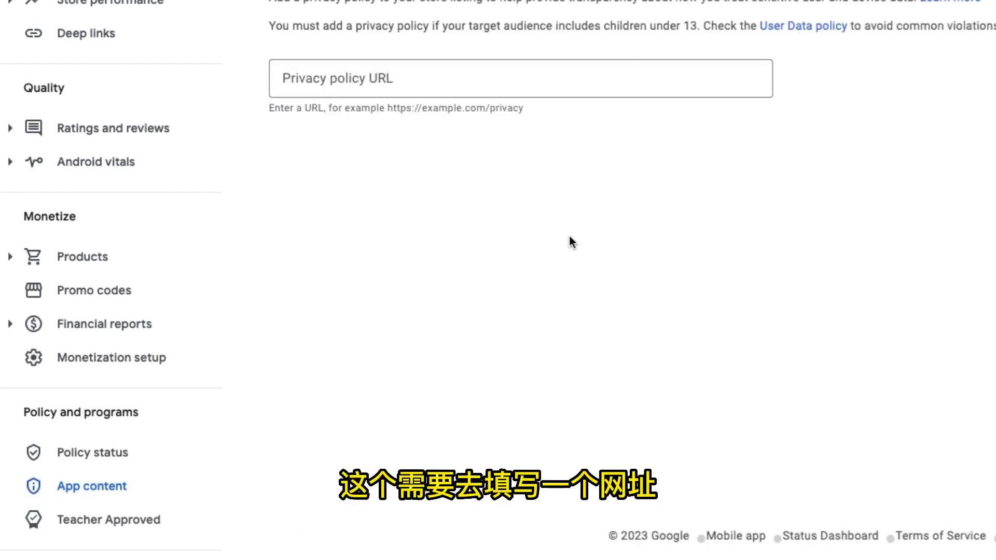
pyautogui.click(409, 81)
pyautogui.moveTo(527, 108); pyautogui.dragTo(380, 108)
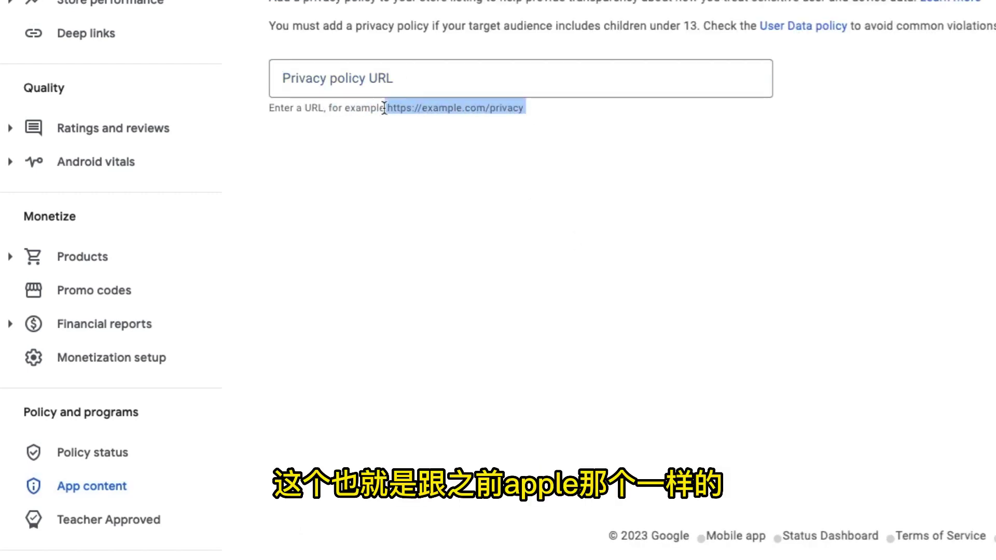
pyautogui.click(520, 220)
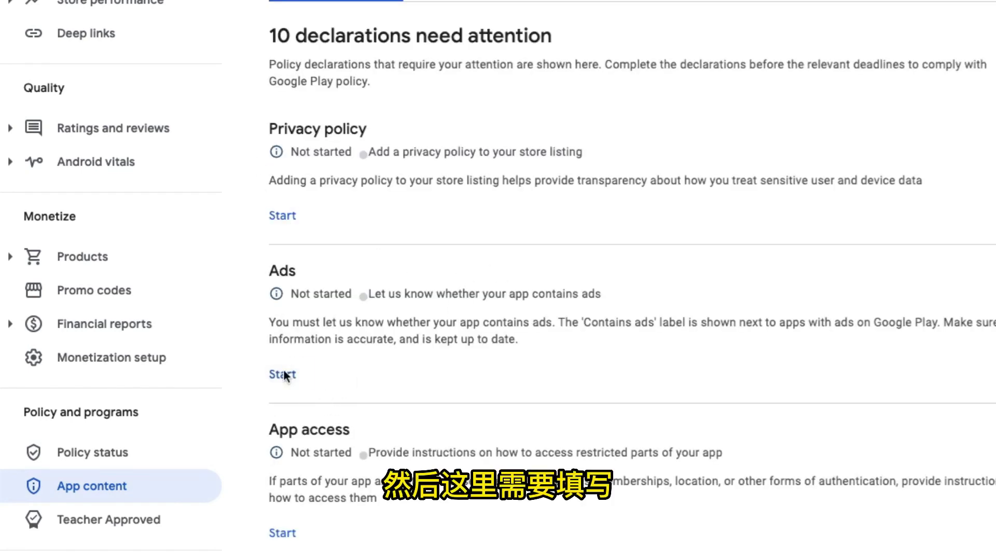
# Step: Complete the Ads declaration with the answer "No, my app does not contain ads"
pyautogui.scroll(-1, 289, 392)
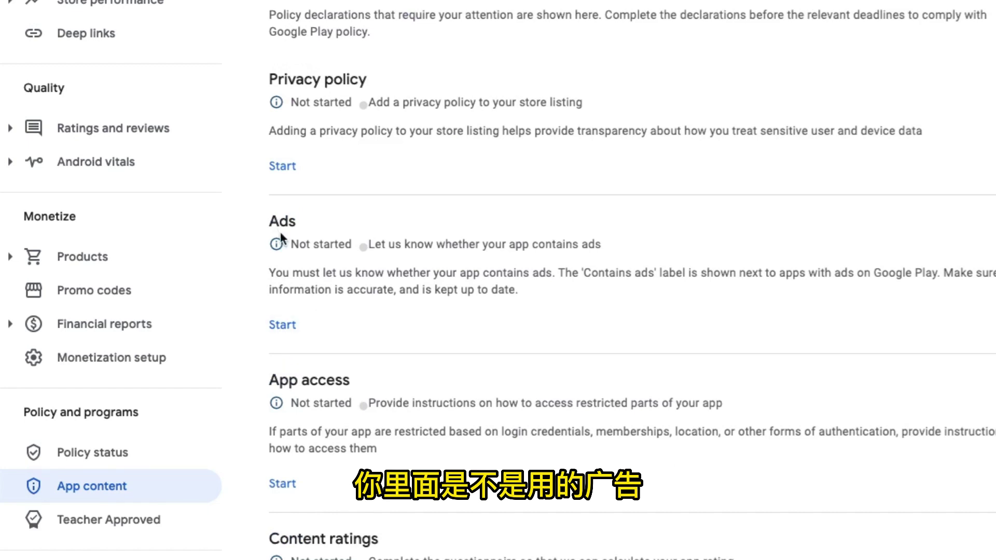
pyautogui.scroll(-2, 573, 392)
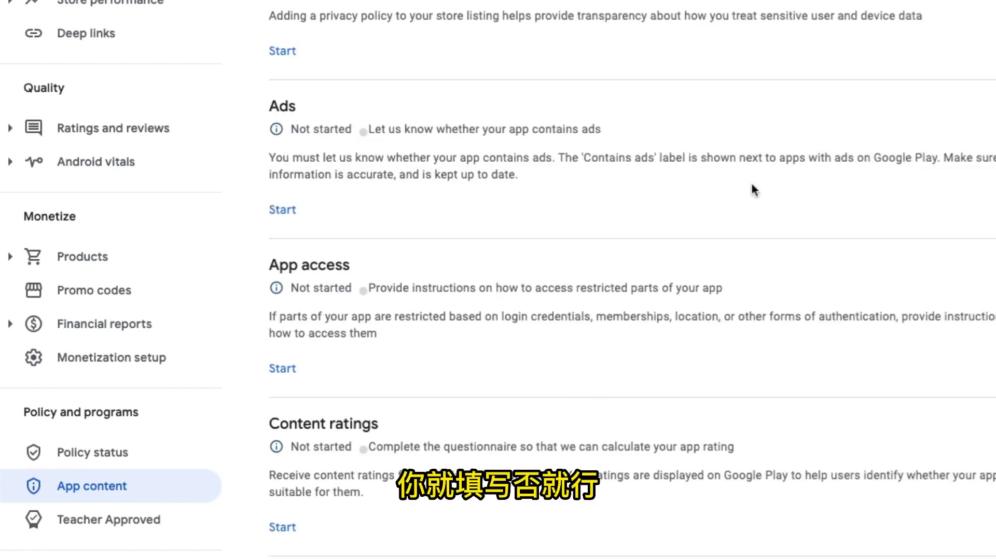
pyautogui.click(283, 209)
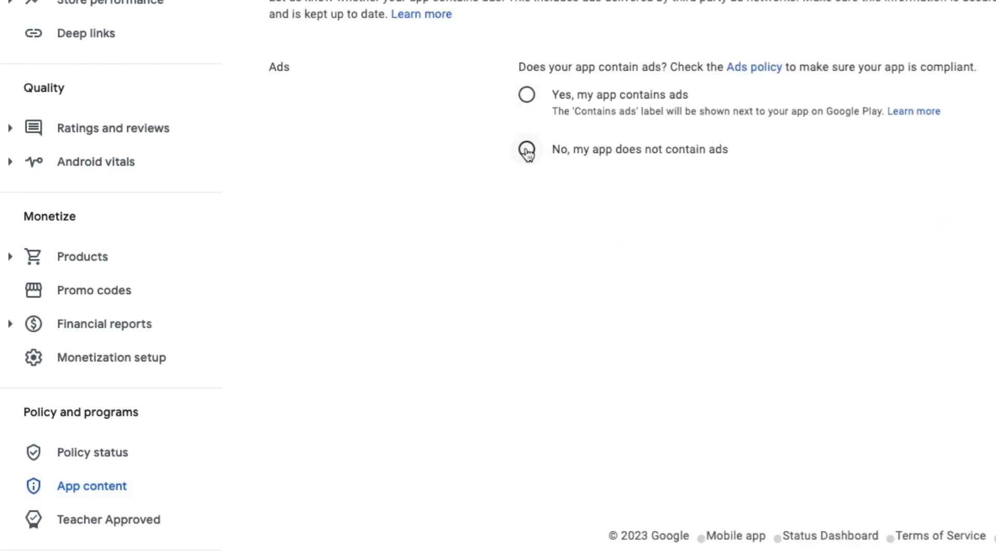
pyautogui.click(527, 151)
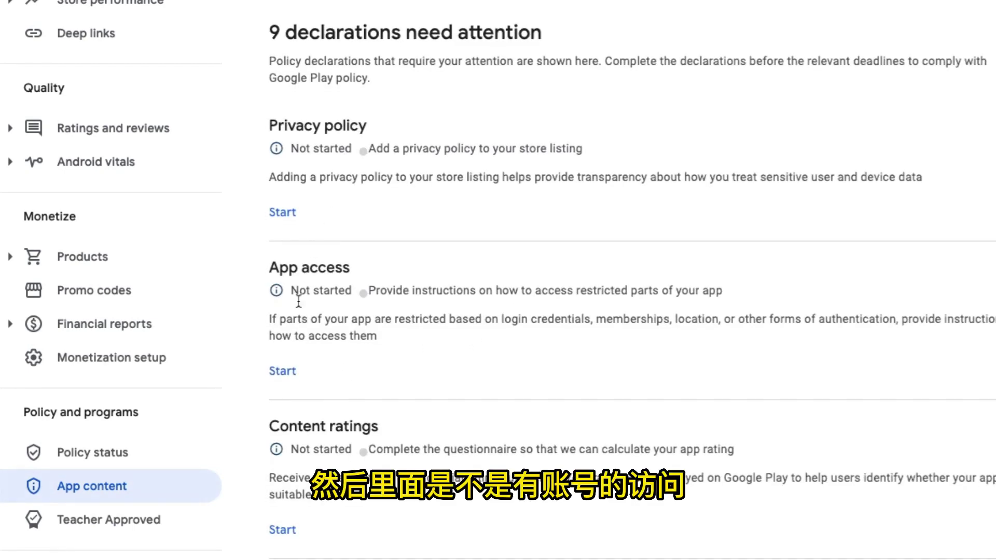
# Step: View the App access declaration, start the Content ratings questionnaire up to its Category page, and return to App content
pyautogui.click(290, 370)
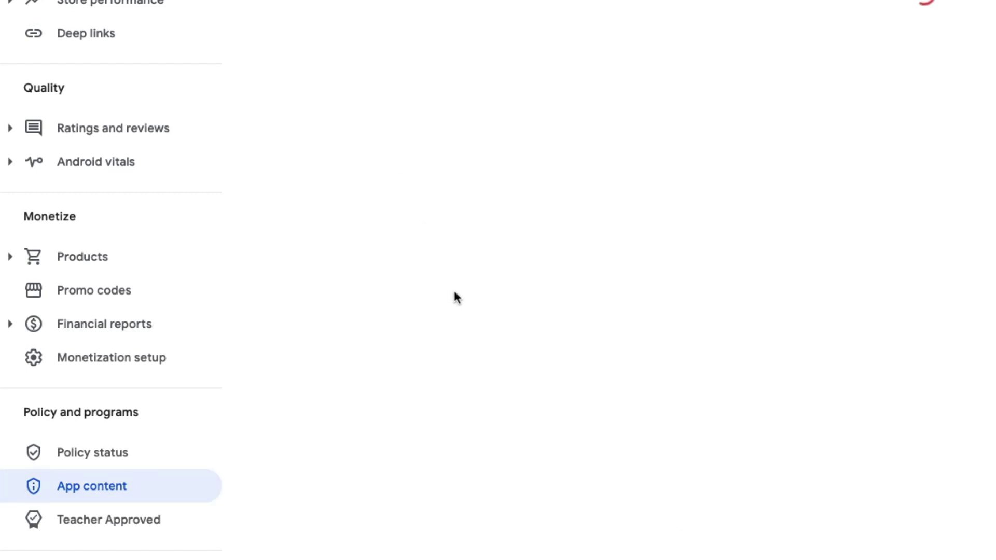
pyautogui.scroll(-5, 454, 296)
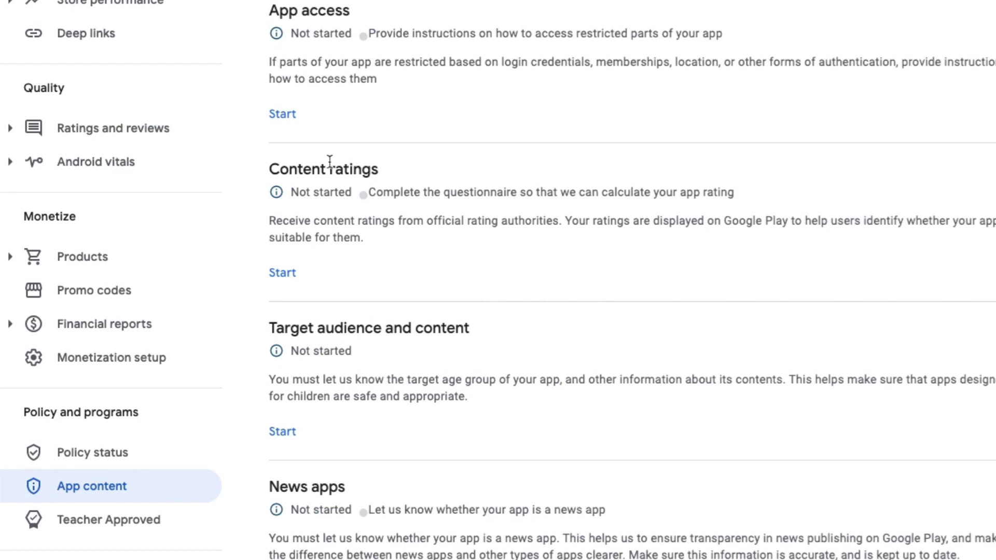
pyautogui.click(285, 276)
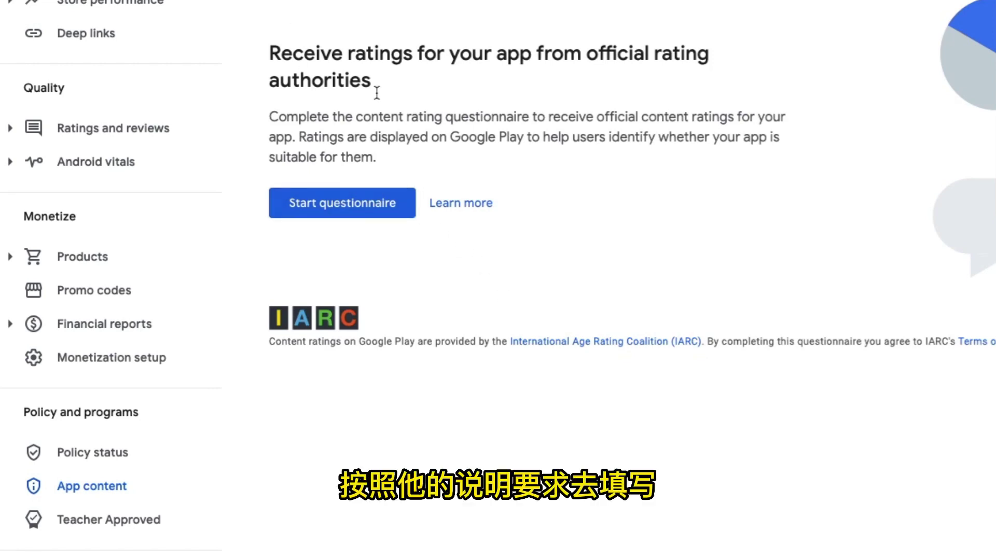
pyautogui.click(351, 215)
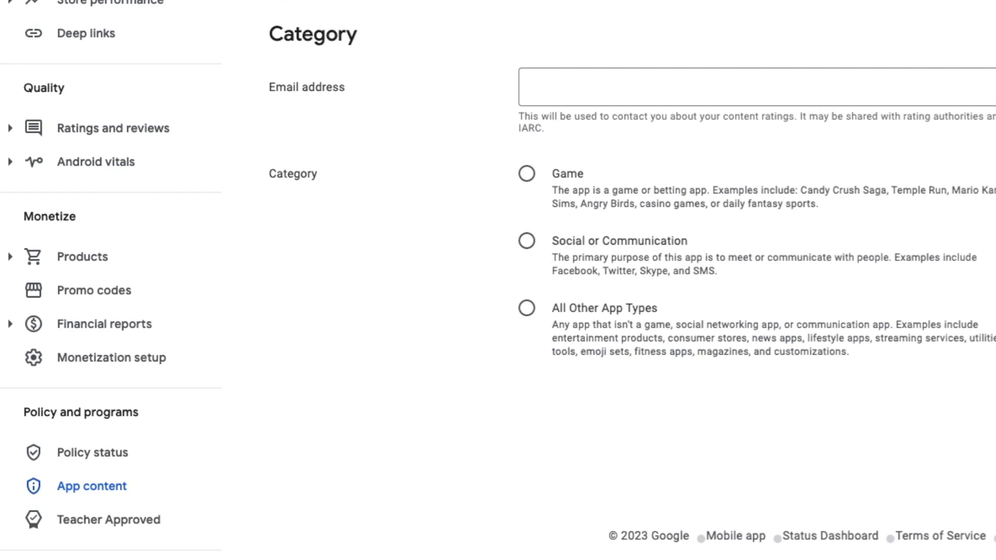
pyautogui.click(92, 487)
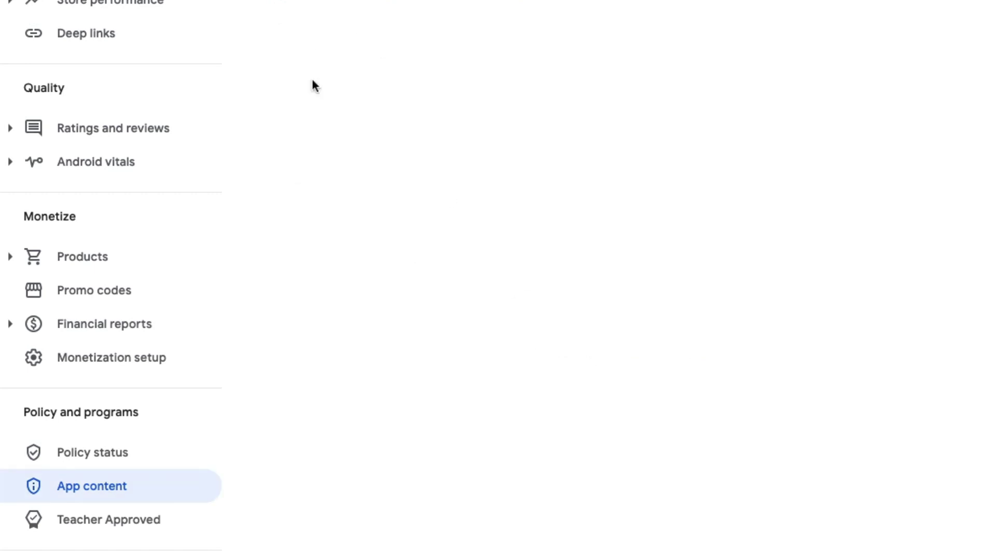
# Step: Open the Target audience and content declaration and check the App access section it requires
pyautogui.scroll(-1, 332, 260)
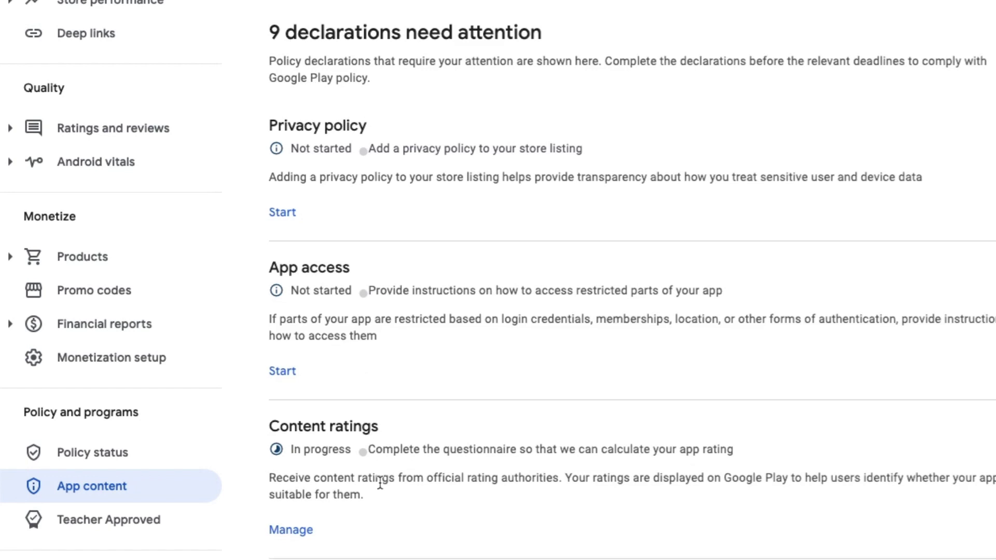
pyautogui.scroll(-6, 381, 478)
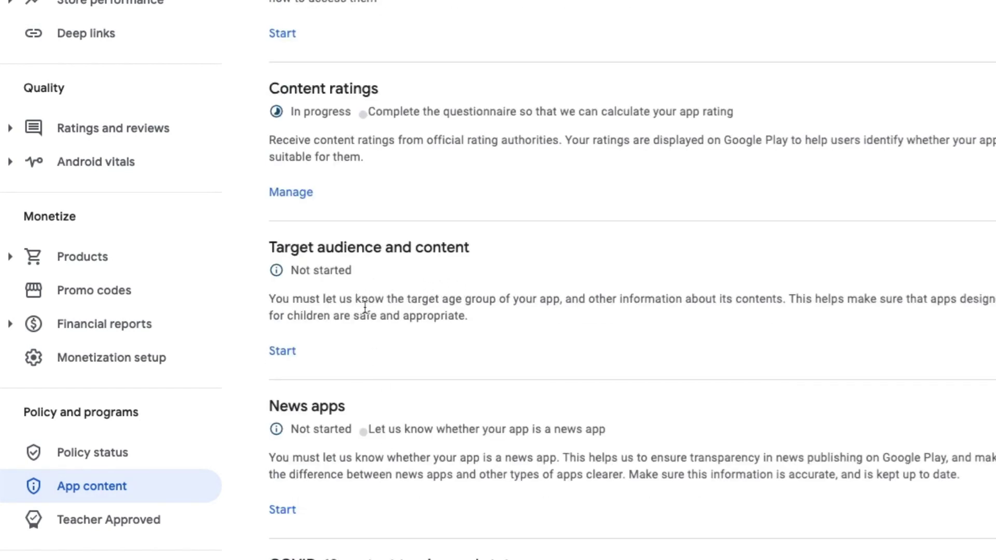
pyautogui.click(284, 351)
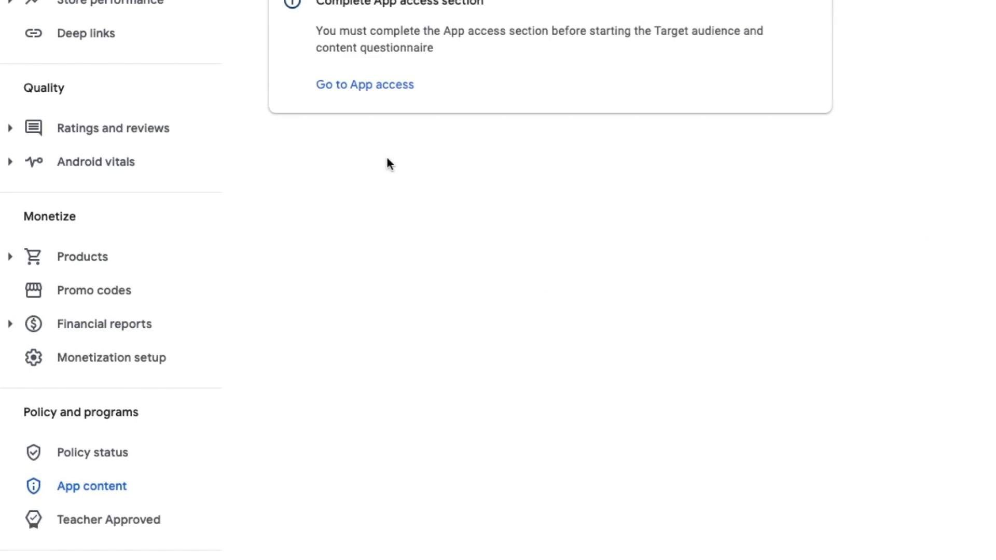
pyautogui.click(362, 85)
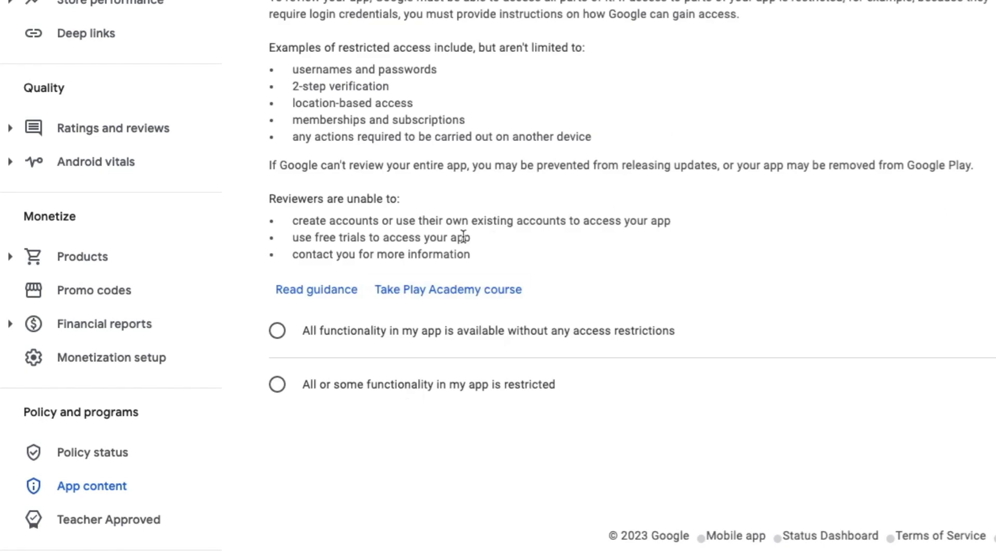
pyautogui.hotkey('alt', 'Left')
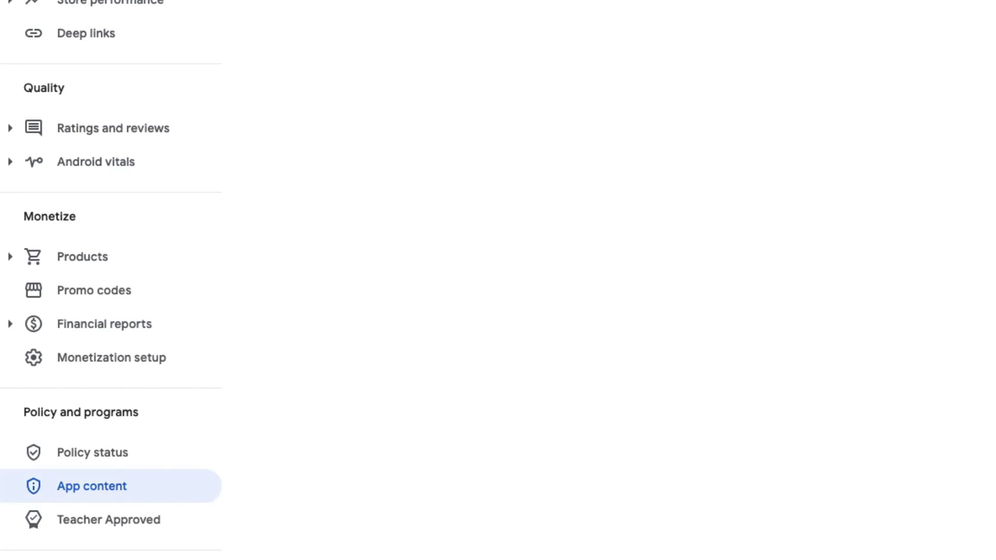
# Step: Look through the remaining App content declarations and read the Data safety questionnaire's overview on definitions and required disclosures
pyautogui.scroll(-6, 333, 260)
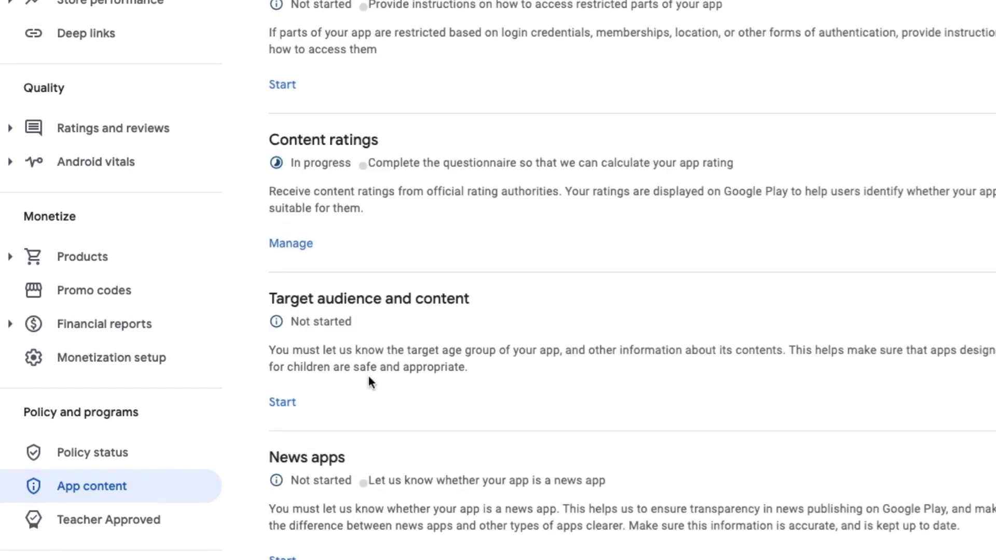
pyautogui.scroll(-1, 385, 474)
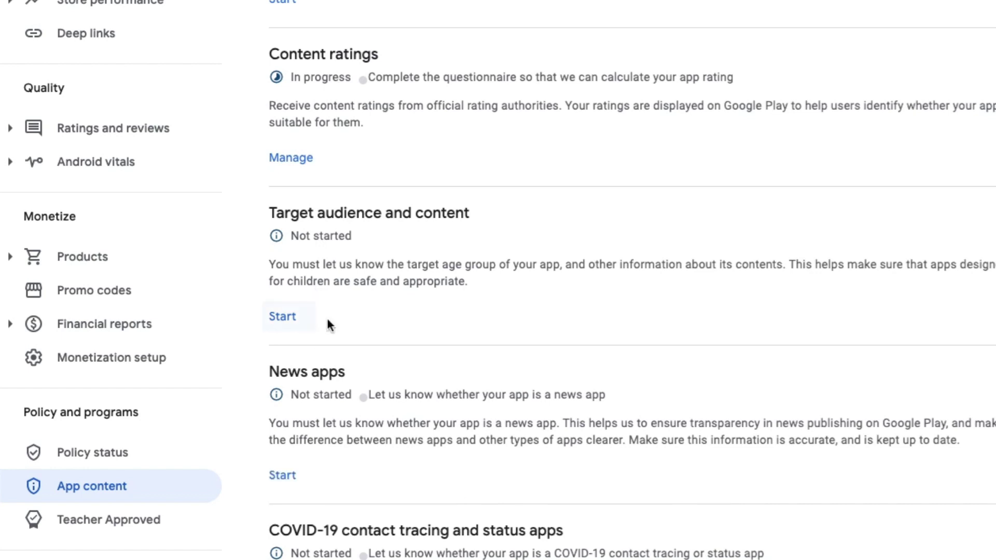
pyautogui.scroll(-1, 309, 326)
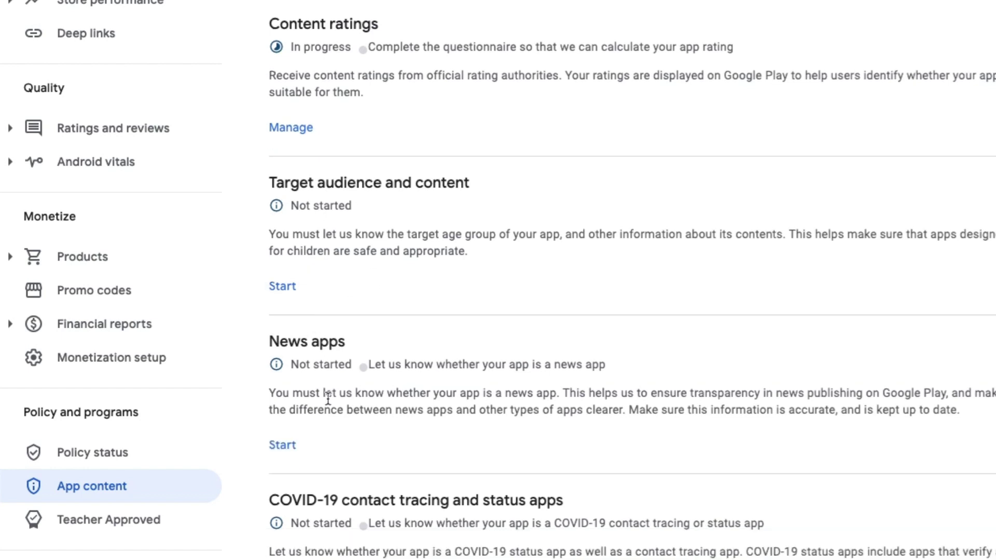
pyautogui.scroll(-3, 324, 373)
pyautogui.scroll(-4, 337, 529)
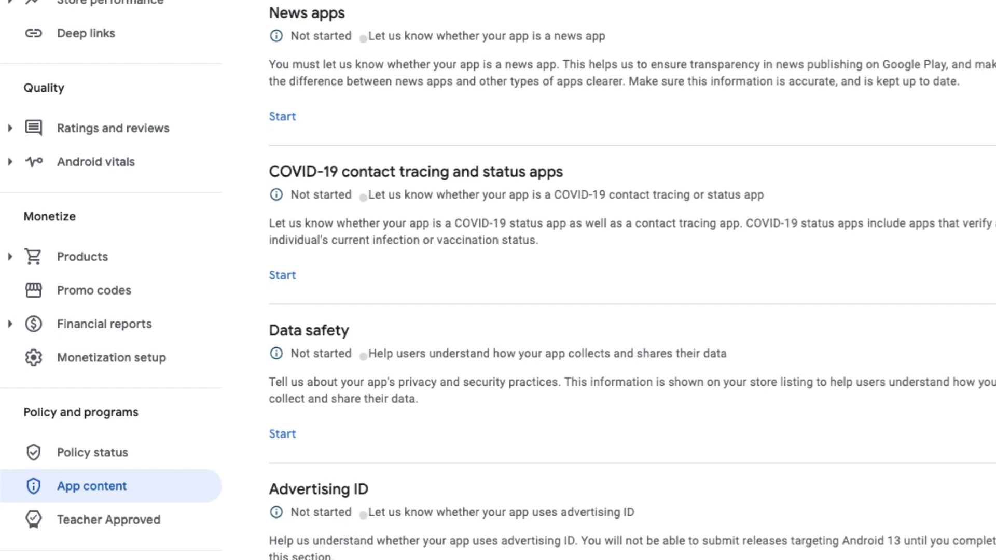
pyautogui.click(372, 456)
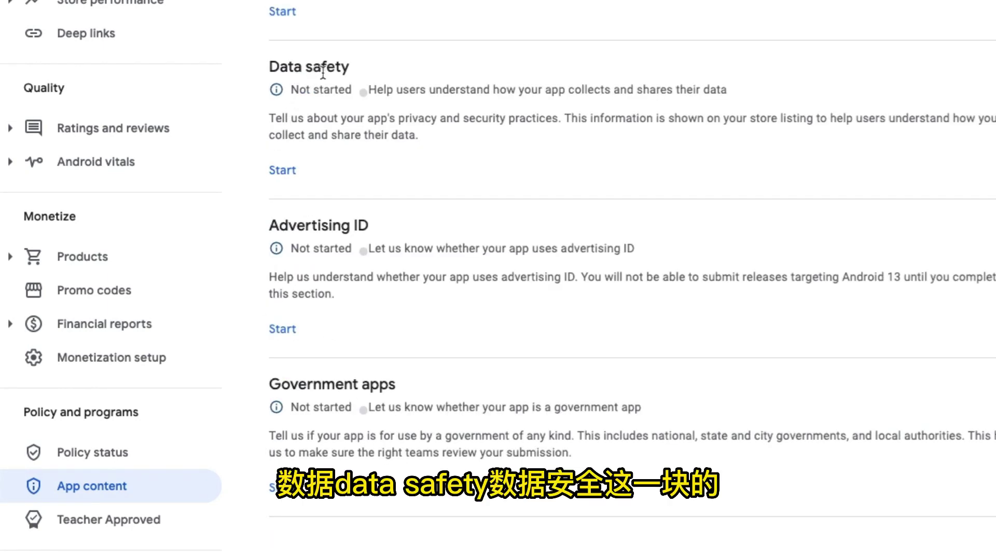
pyautogui.click(281, 174)
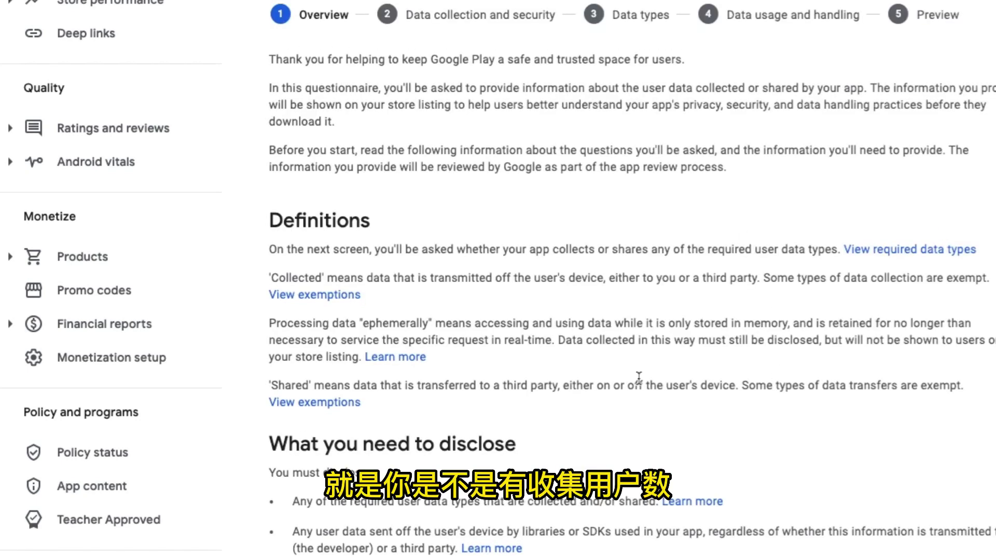
pyautogui.scroll(-4, 462, 331)
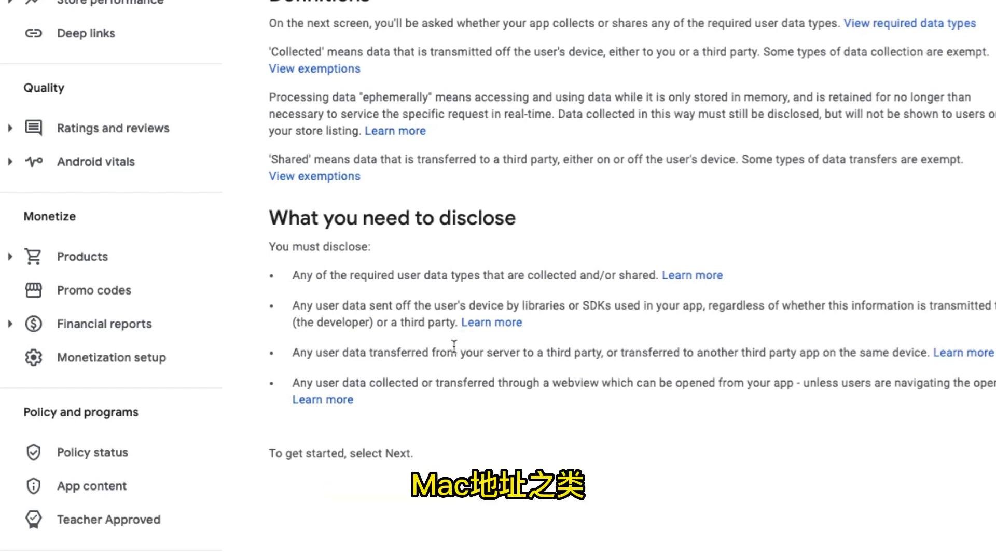
# Step: Reread the Data safety overview's definitions and disclosure requirements, and continue to Data collection and security
pyautogui.scroll(3, 435, 368)
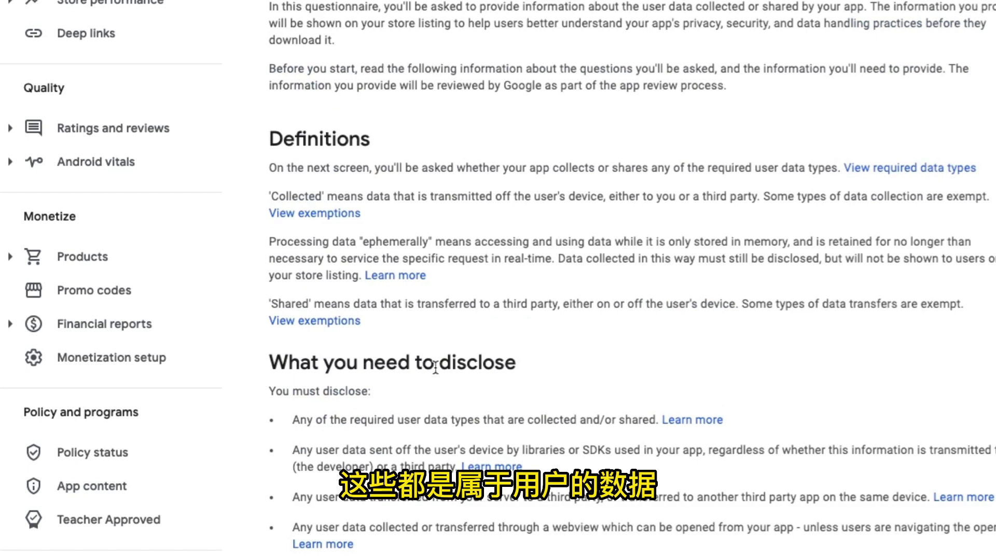
pyautogui.scroll(2, 435, 367)
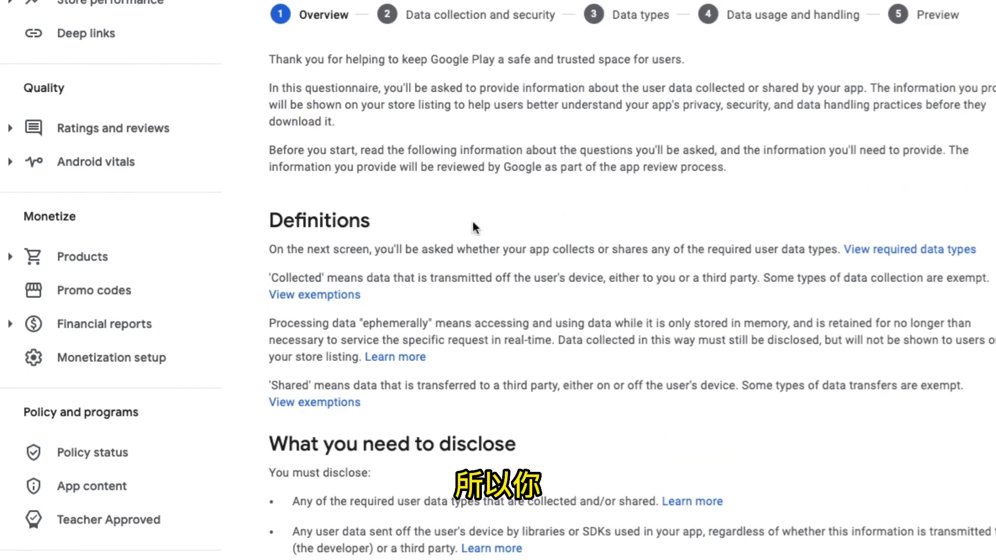
pyautogui.scroll(-1, 492, 456)
pyautogui.scroll(-4, 492, 456)
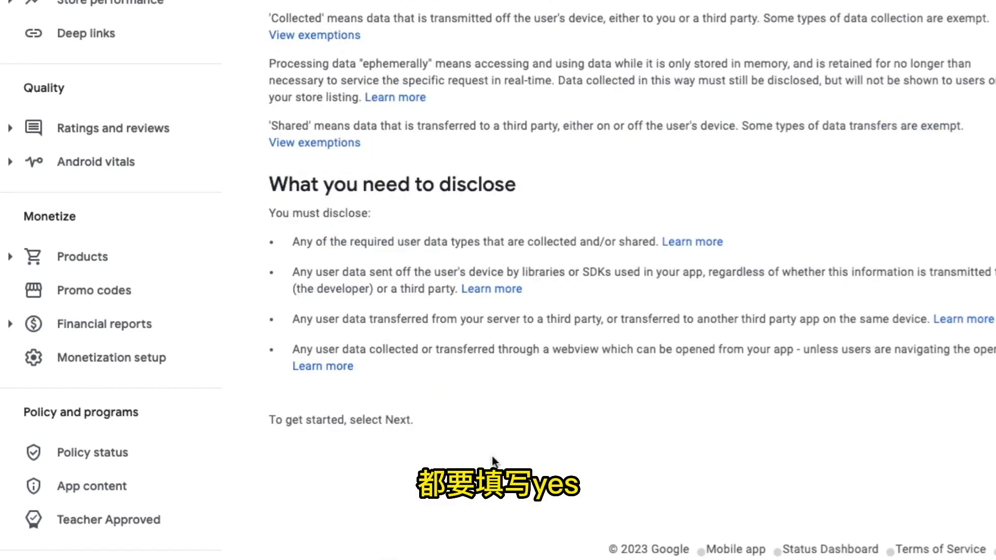
pyautogui.scroll(5, 494, 457)
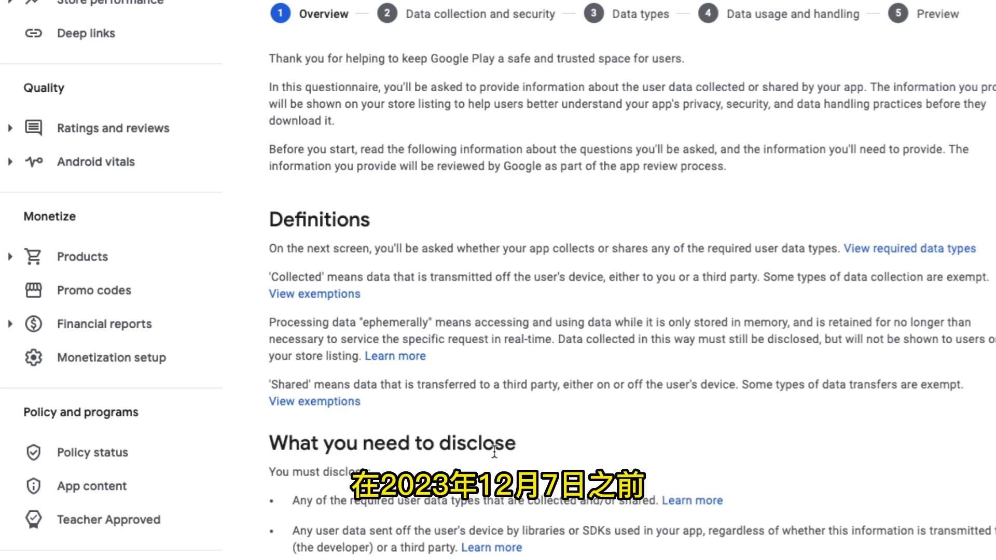
pyautogui.scroll(-1, 838, 451)
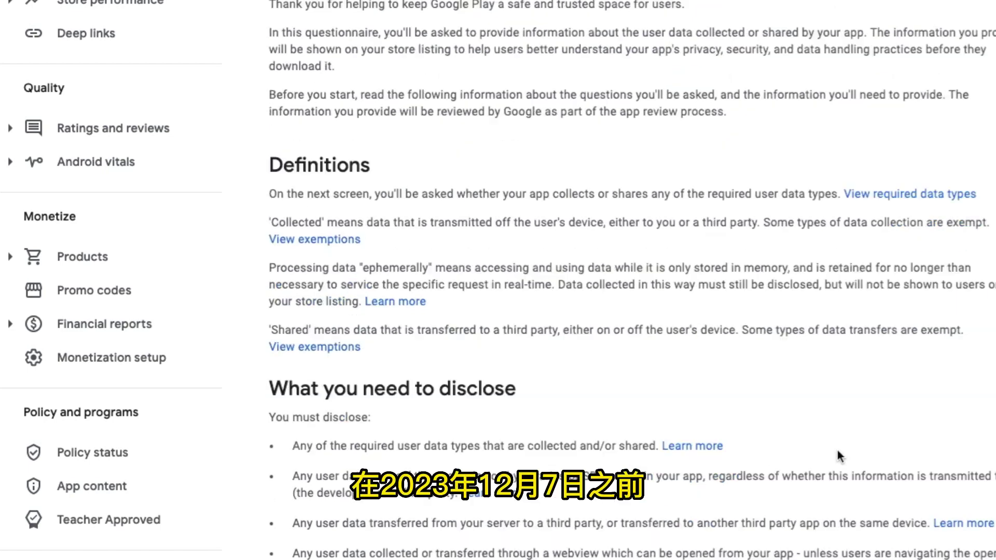
pyautogui.scroll(-4, 838, 452)
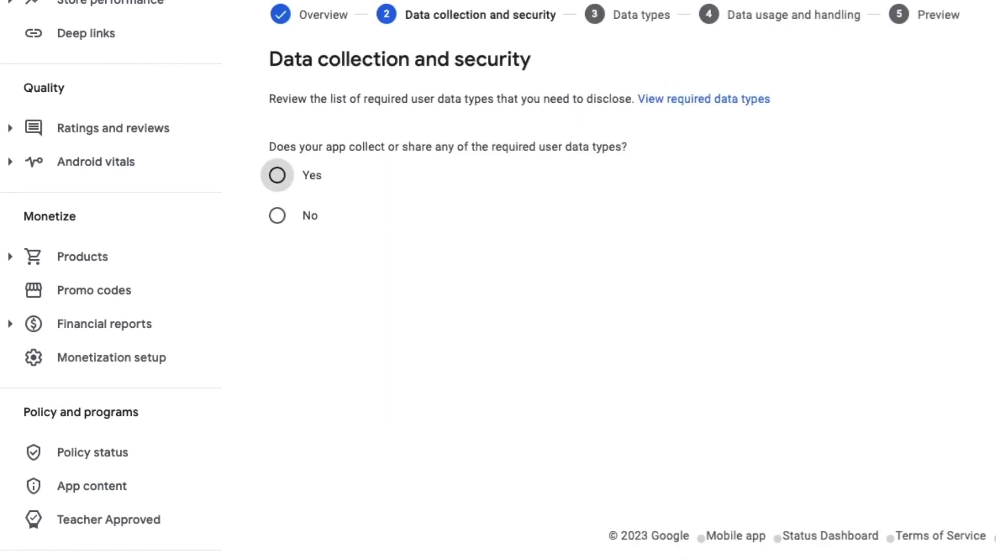
# Step: Answer Yes to collecting or sharing required user data types and choose Username and password as the account creation method
pyautogui.click(278, 175)
pyautogui.scroll(-3, 757, 342)
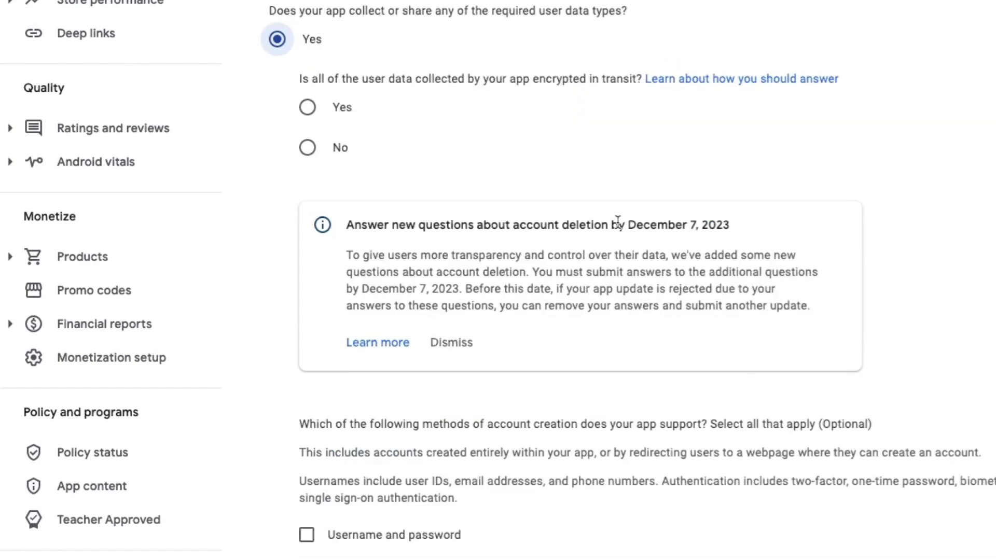
pyautogui.moveTo(626, 225); pyautogui.dragTo(775, 223)
pyautogui.scroll(-3, 448, 369)
pyautogui.click(307, 386)
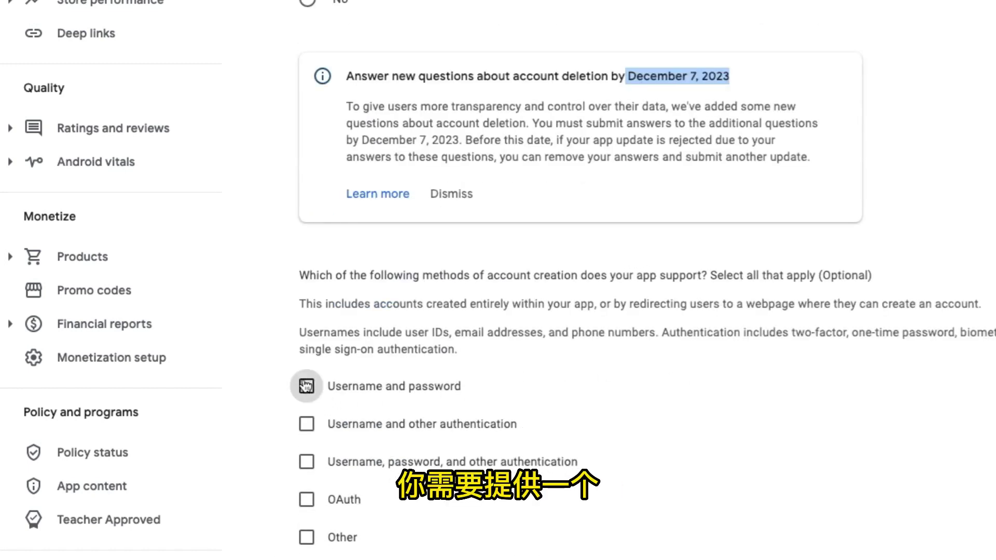
# Step: Examine the Delete account URL field and the remaining data deletion and encryption questions on the Data collection and security page
pyautogui.scroll(-8, 474, 429)
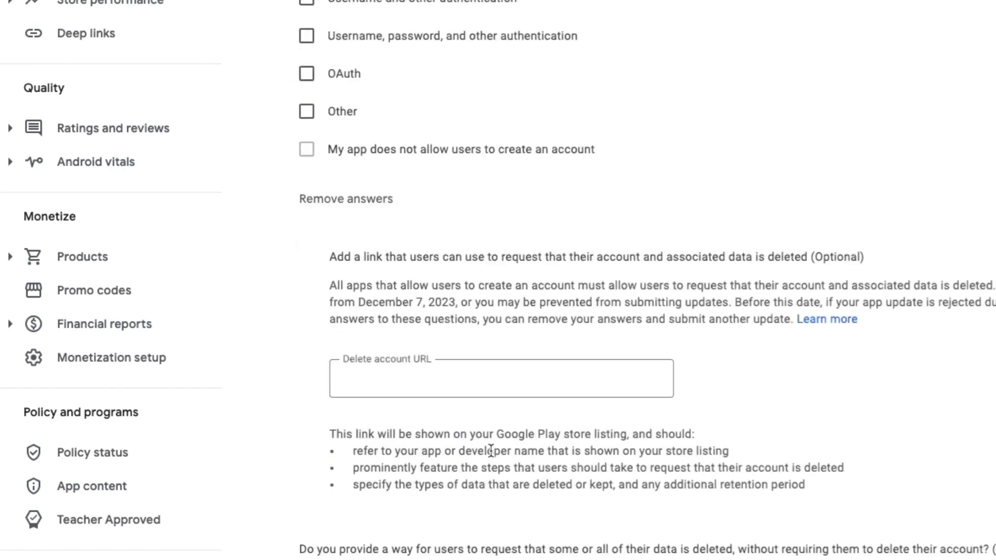
pyautogui.click(472, 385)
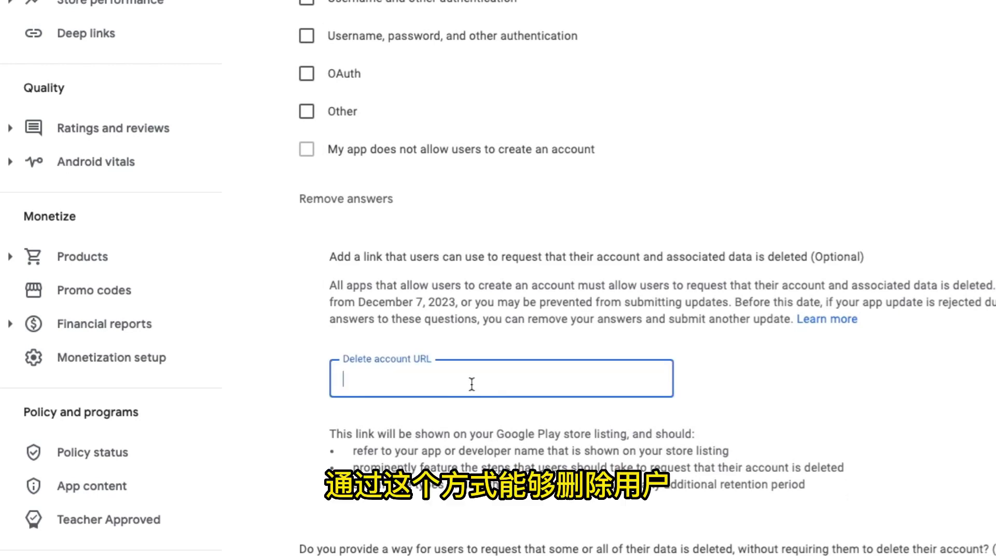
pyautogui.scroll(4, 471, 384)
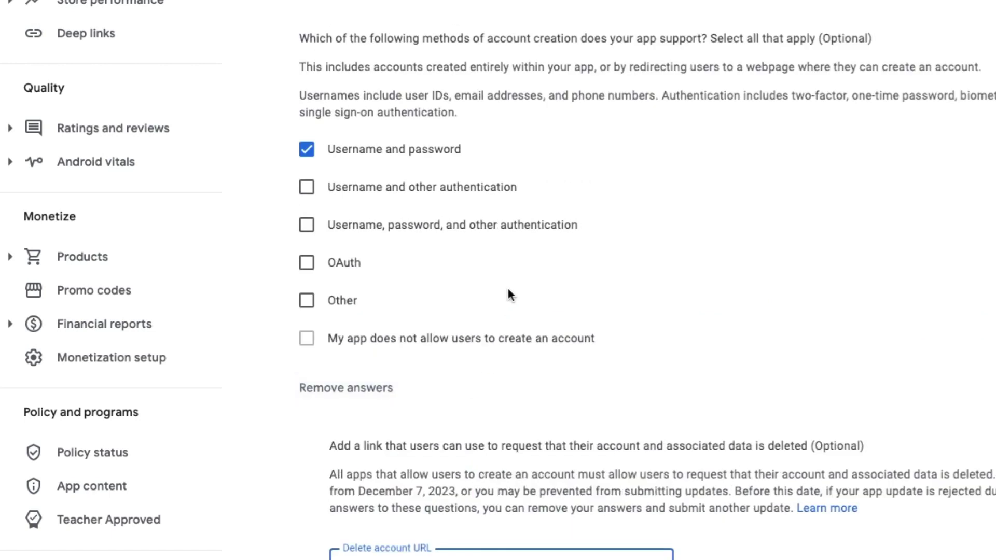
pyautogui.scroll(-7, 509, 290)
pyautogui.scroll(-4, 509, 293)
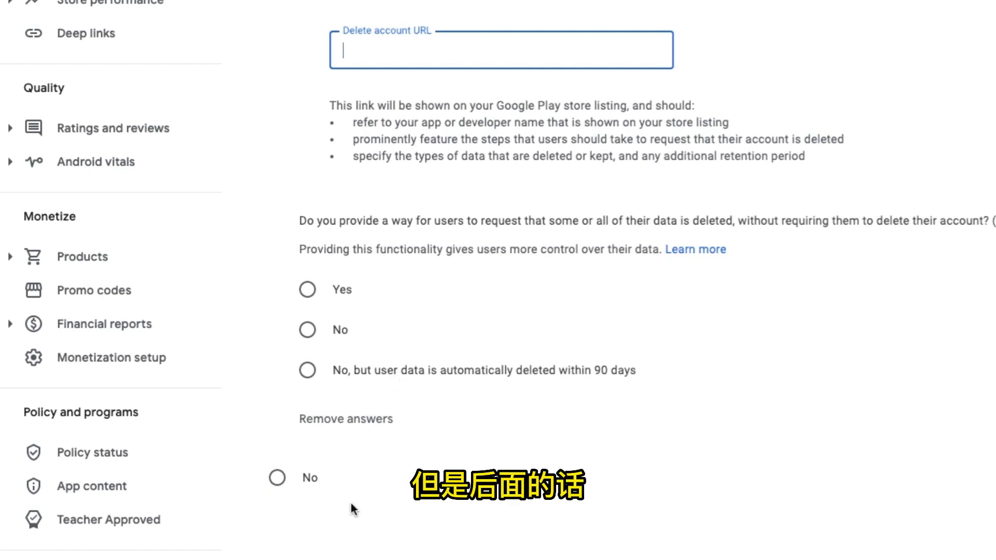
pyautogui.scroll(6, 347, 499)
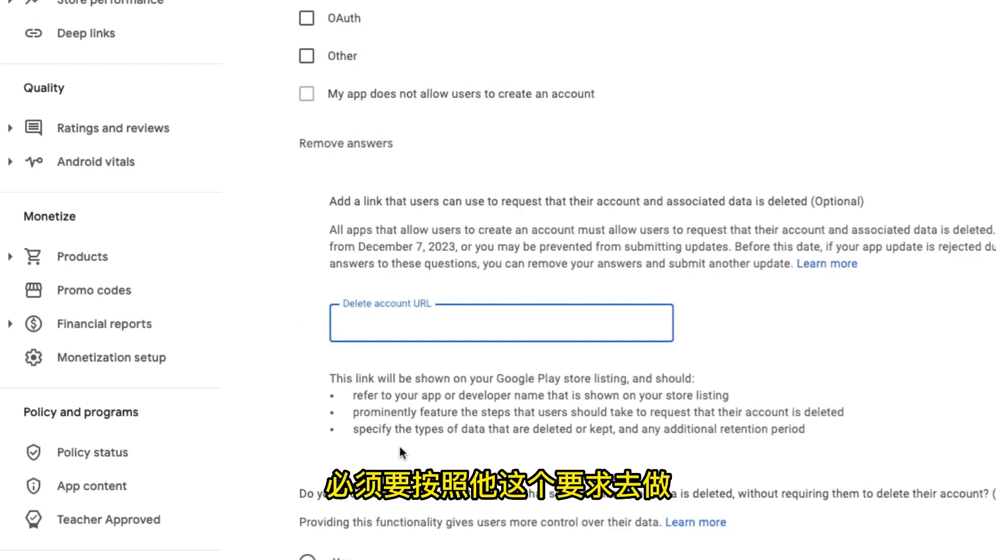
pyautogui.scroll(12, 399, 449)
pyautogui.scroll(-2, 400, 446)
pyautogui.scroll(4, 414, 436)
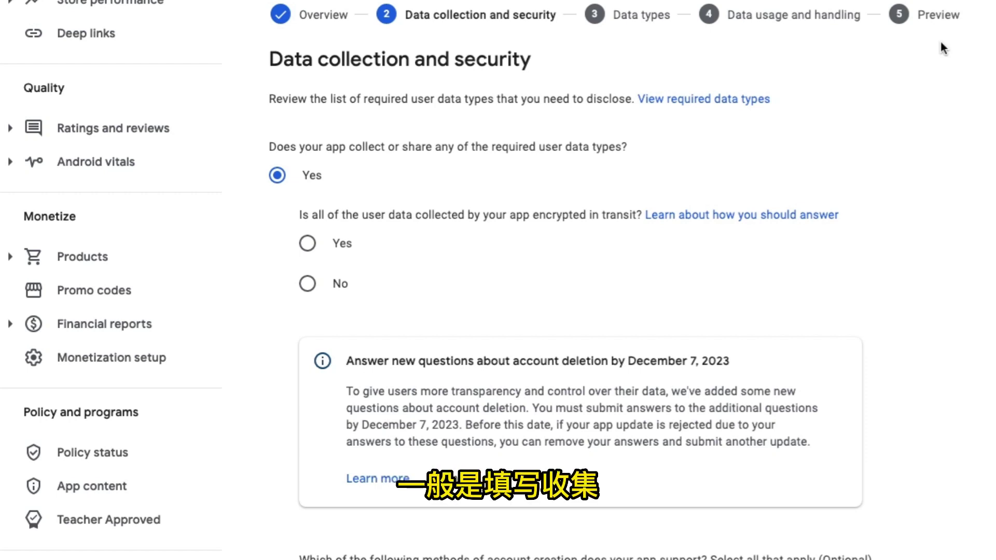
pyautogui.scroll(-15, 456, 373)
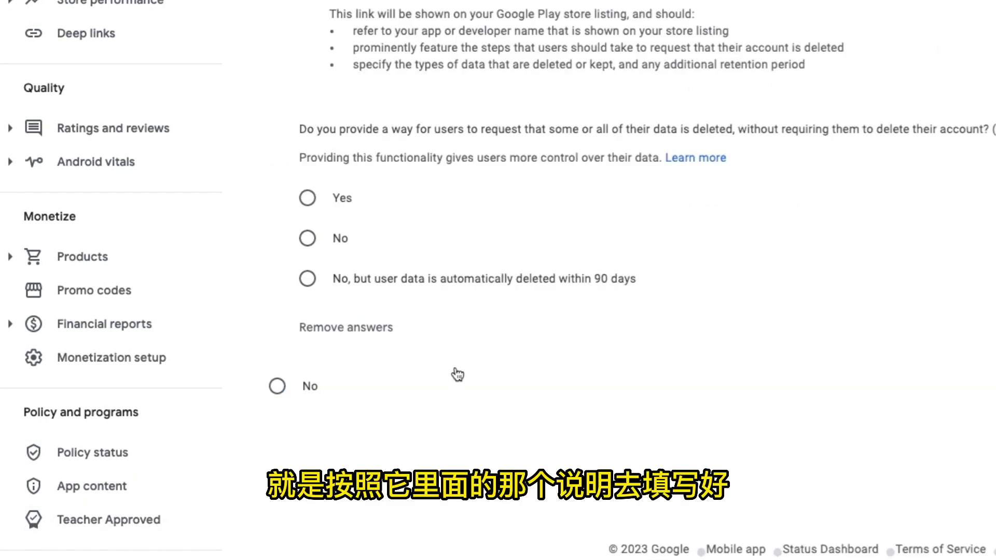
pyautogui.scroll(15, 504, 384)
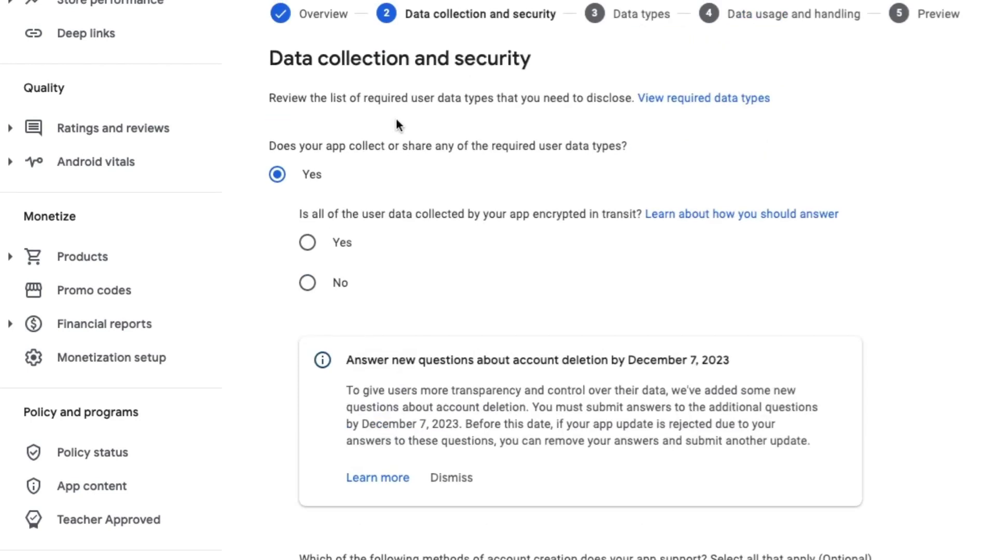
# Step: Leave the Data safety questionnaire, discarding its unsaved answers, and look over the App content declarations
pyautogui.hotkey('alt', 'Left')
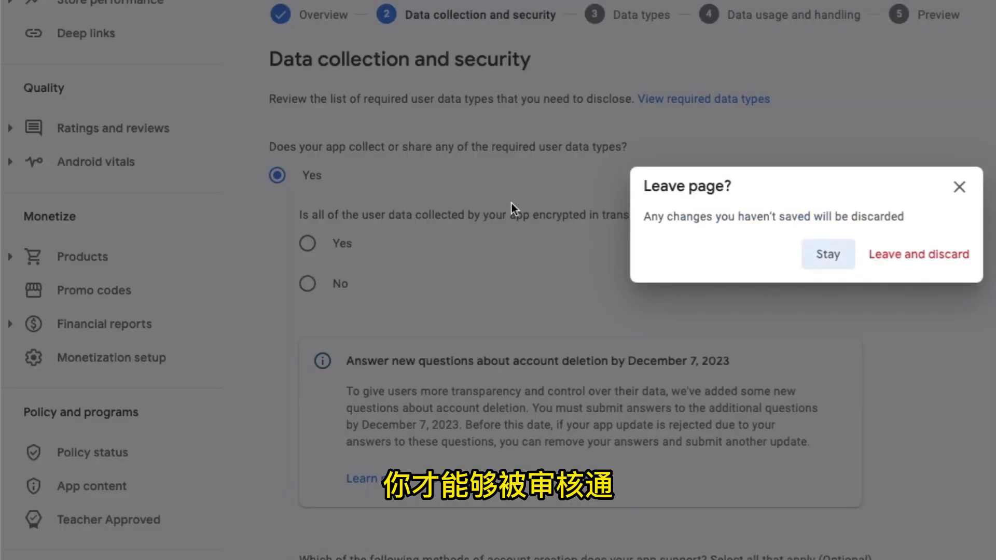
pyautogui.click(900, 266)
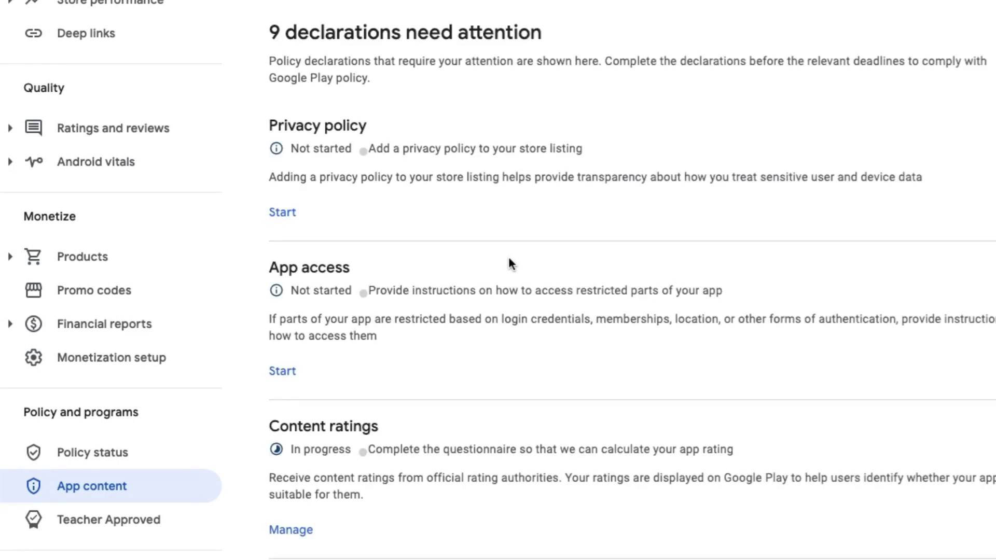
pyautogui.scroll(-10, 509, 259)
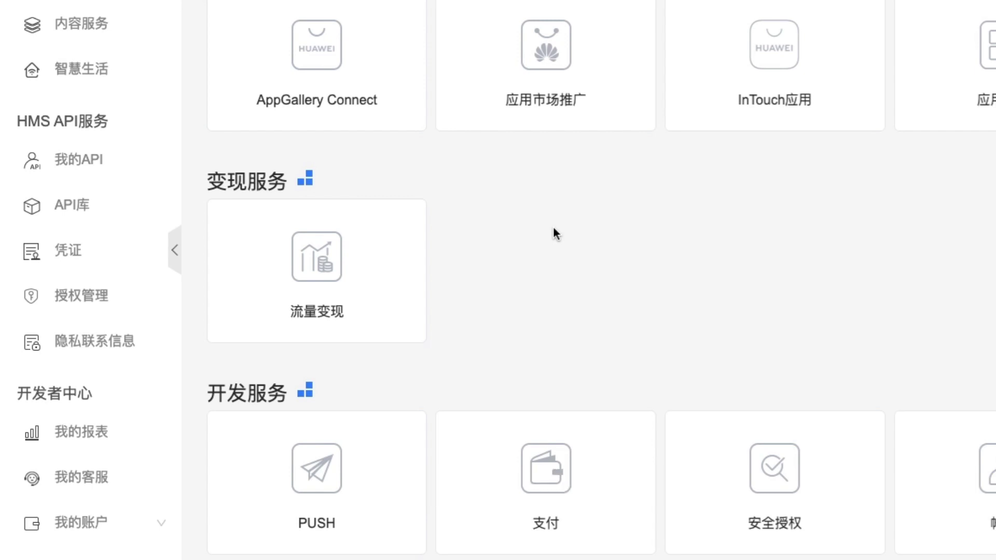
# Step: Switch to the Huawei developer console and open AppGallery Connect
pyautogui.click(329, 60)
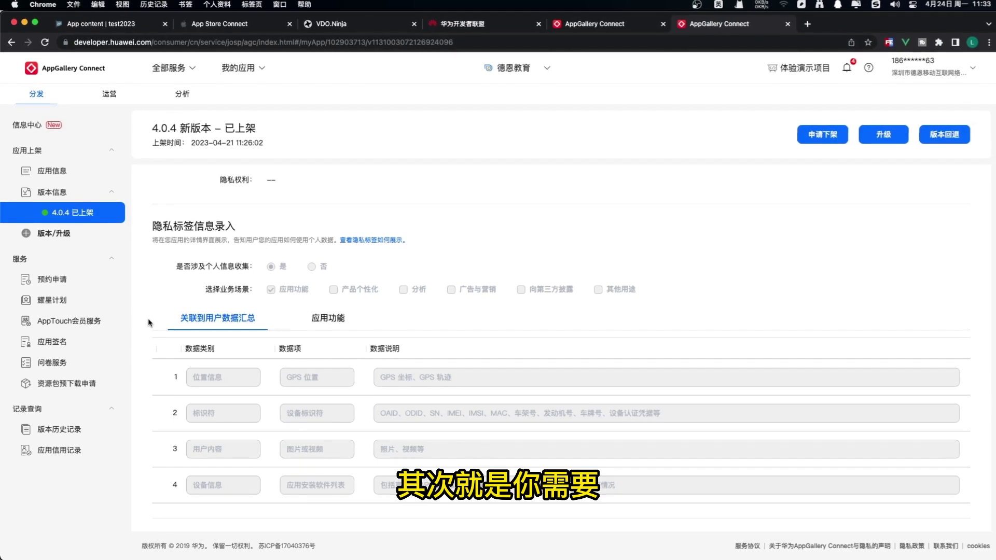
pyautogui.click(15, 374)
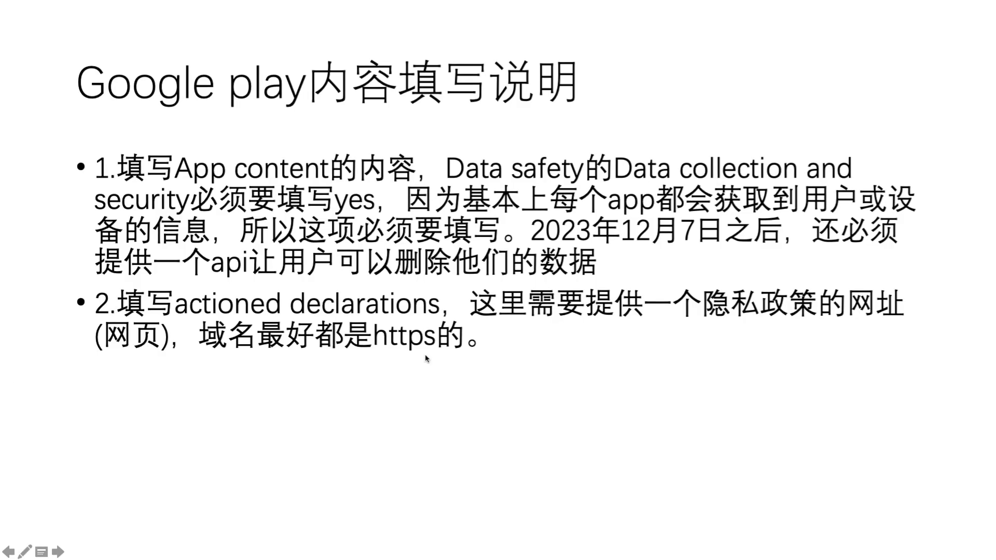
pyautogui.press('Right')
pyautogui.press('Right')
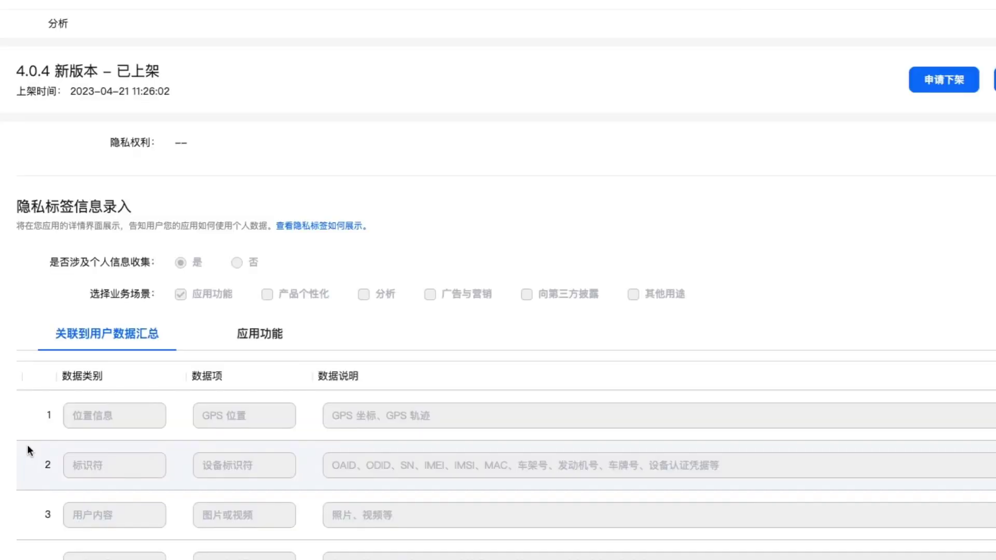
# Step: Look over the 4.0.4 release's pricing, content rating, software version, open testing and release region details in AppGallery Connect
pyautogui.scroll(6, 36, 441)
pyautogui.scroll(15, 36, 443)
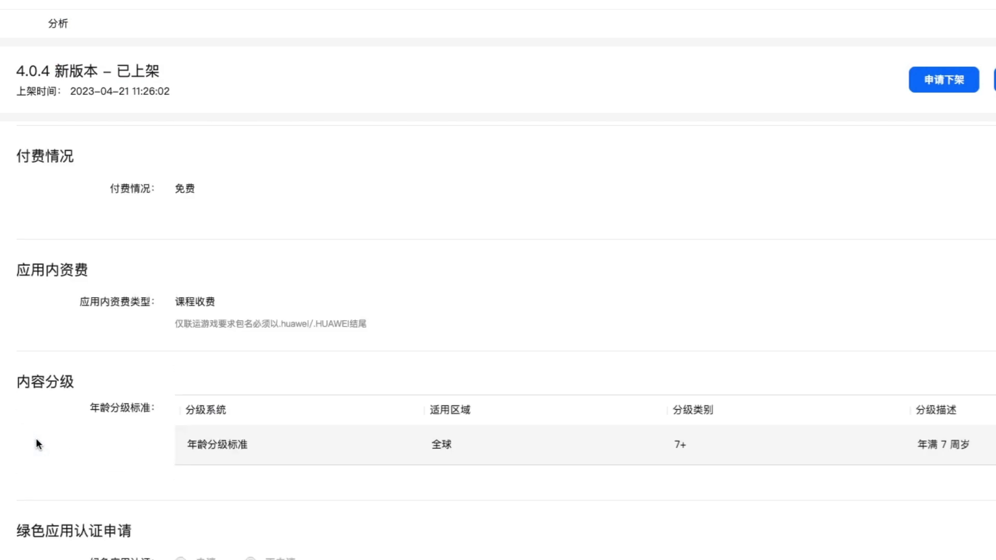
pyautogui.scroll(3, 36, 442)
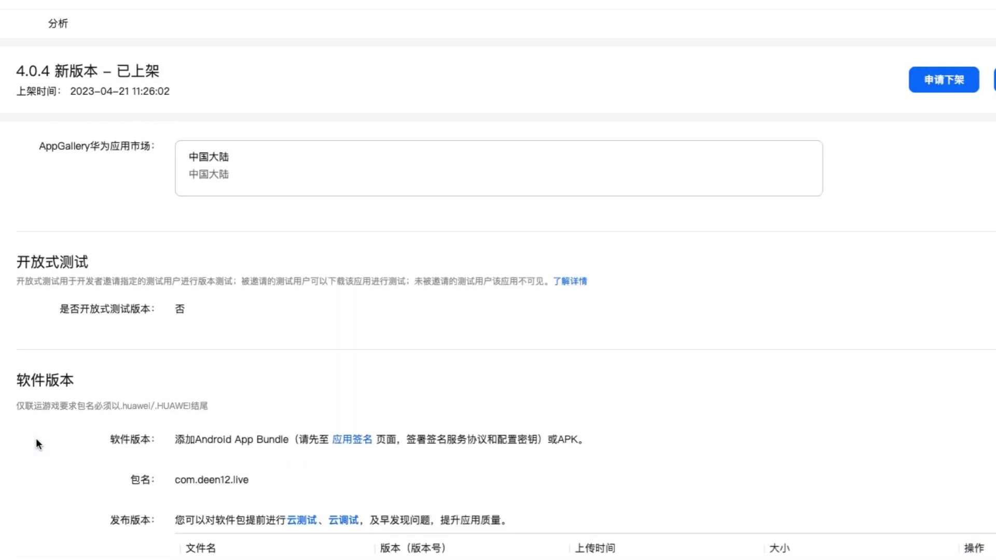
pyautogui.scroll(2, 36, 442)
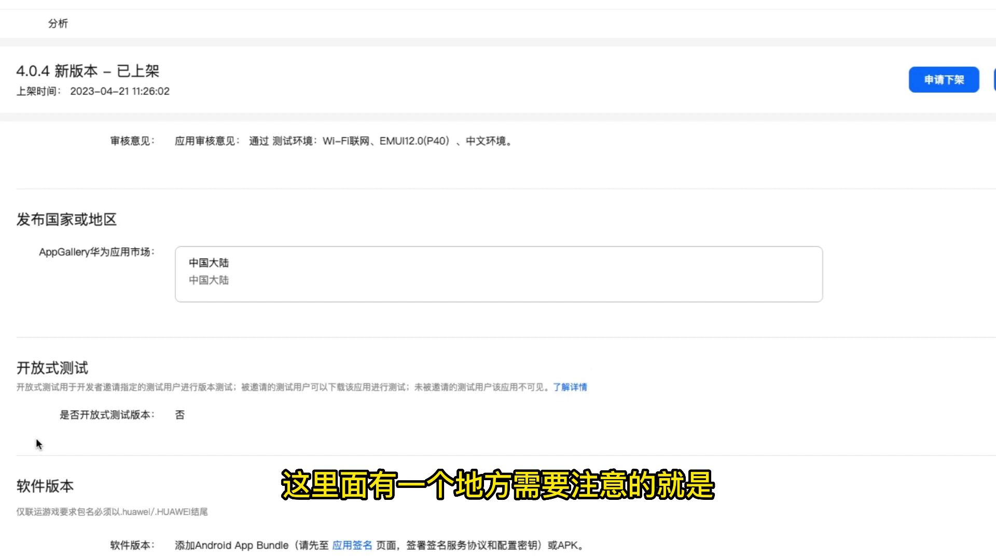
pyautogui.scroll(2, 37, 441)
# Step: Examine the 隐私标签信息录入 section of the 4.0.4 release, including its personal data collection answer and listed data categories
pyautogui.scroll(-15, 36, 441)
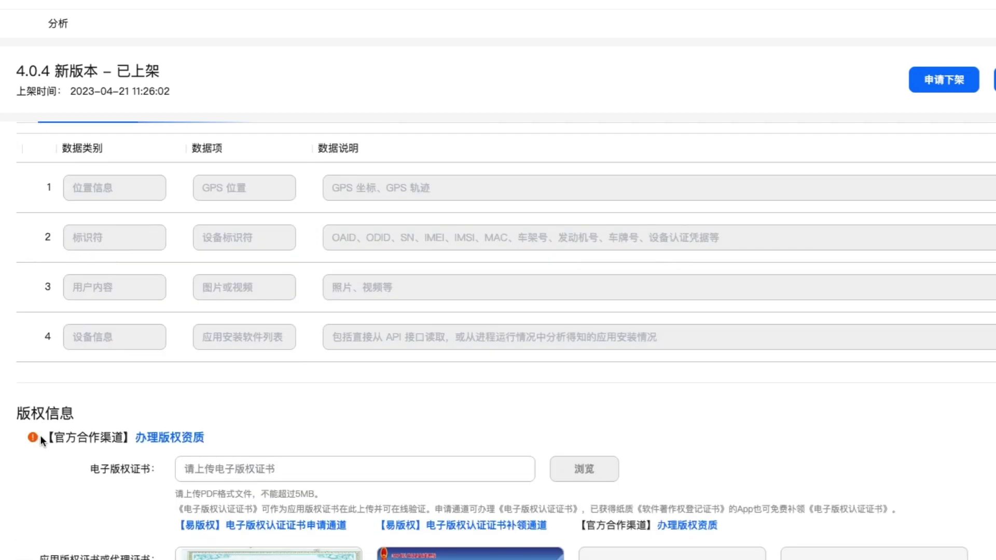
pyautogui.scroll(5, 39, 434)
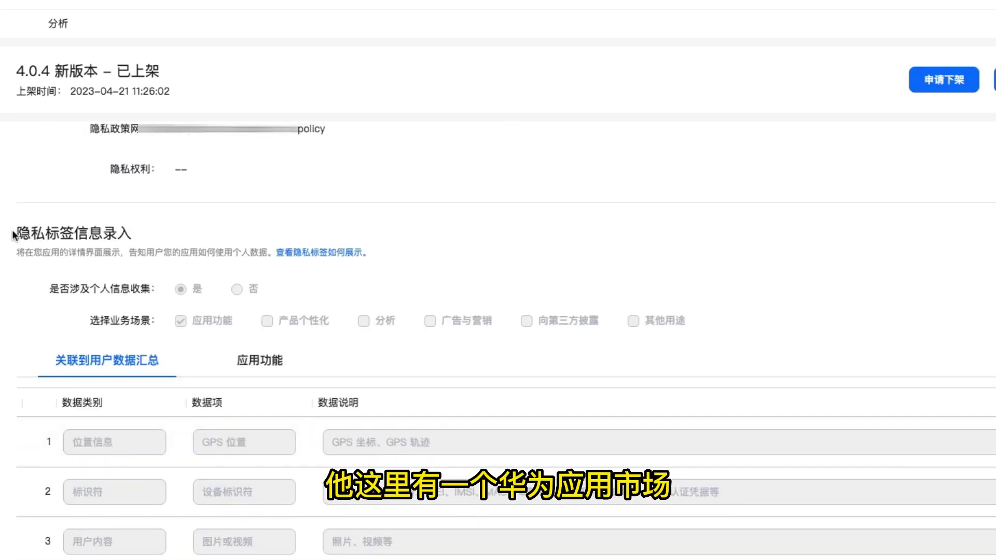
pyautogui.moveTo(73, 233); pyautogui.dragTo(133, 232)
pyautogui.click(130, 230)
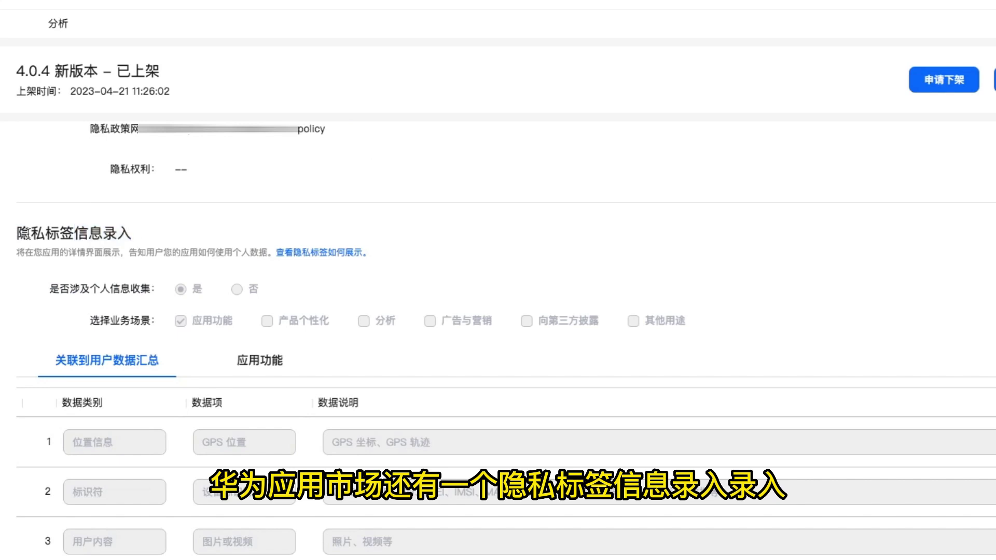
pyautogui.moveTo(17, 234); pyautogui.dragTo(118, 233)
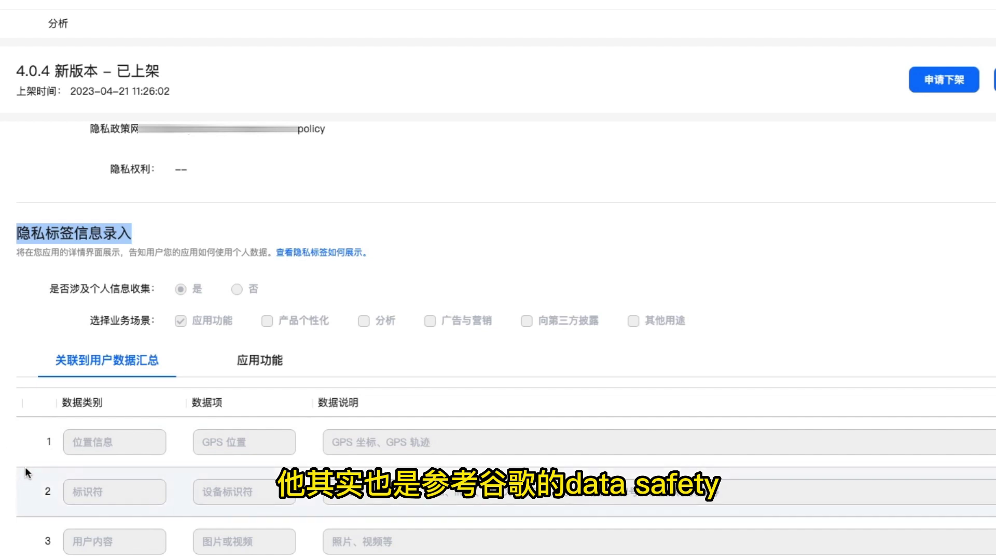
pyautogui.scroll(-1, 32, 467)
pyautogui.scroll(-1, 33, 463)
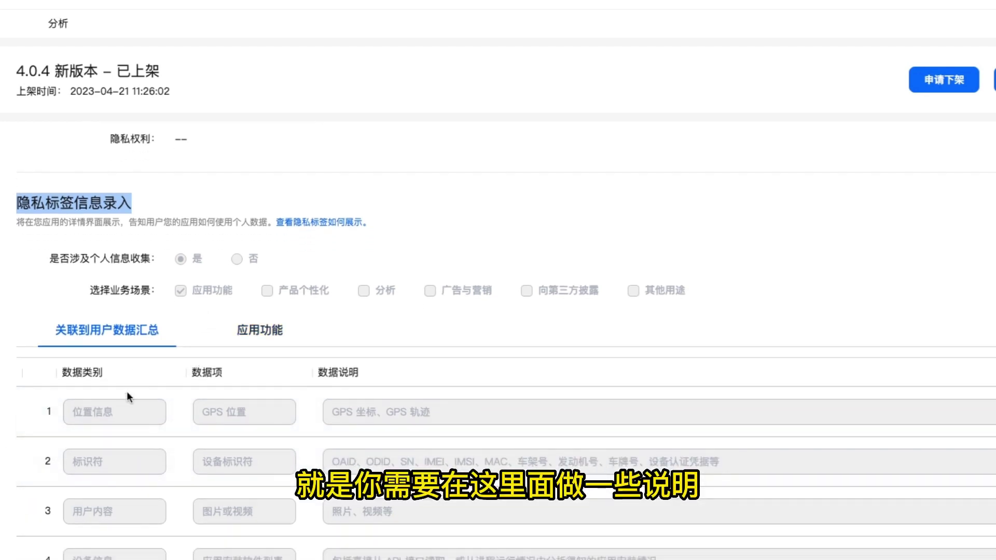
pyautogui.scroll(-2, 197, 518)
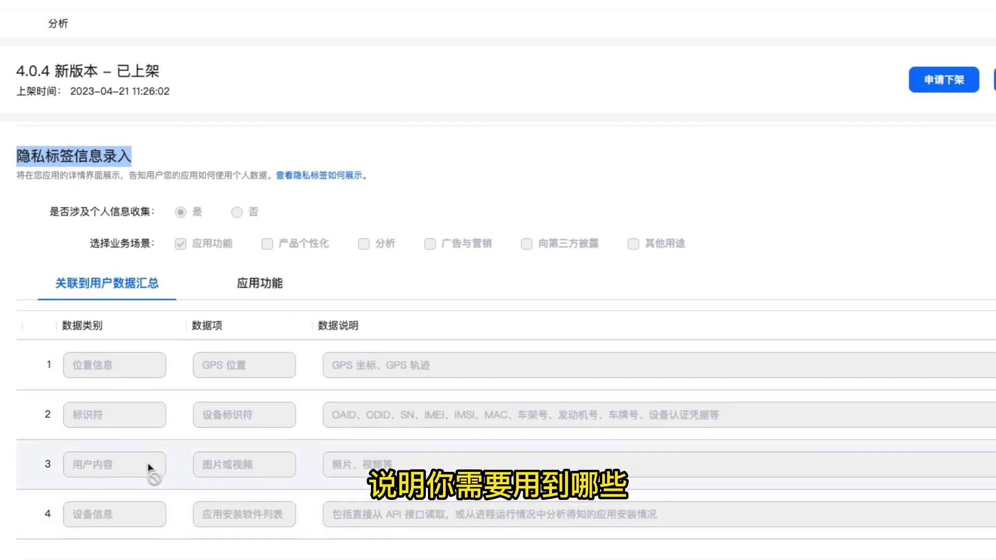